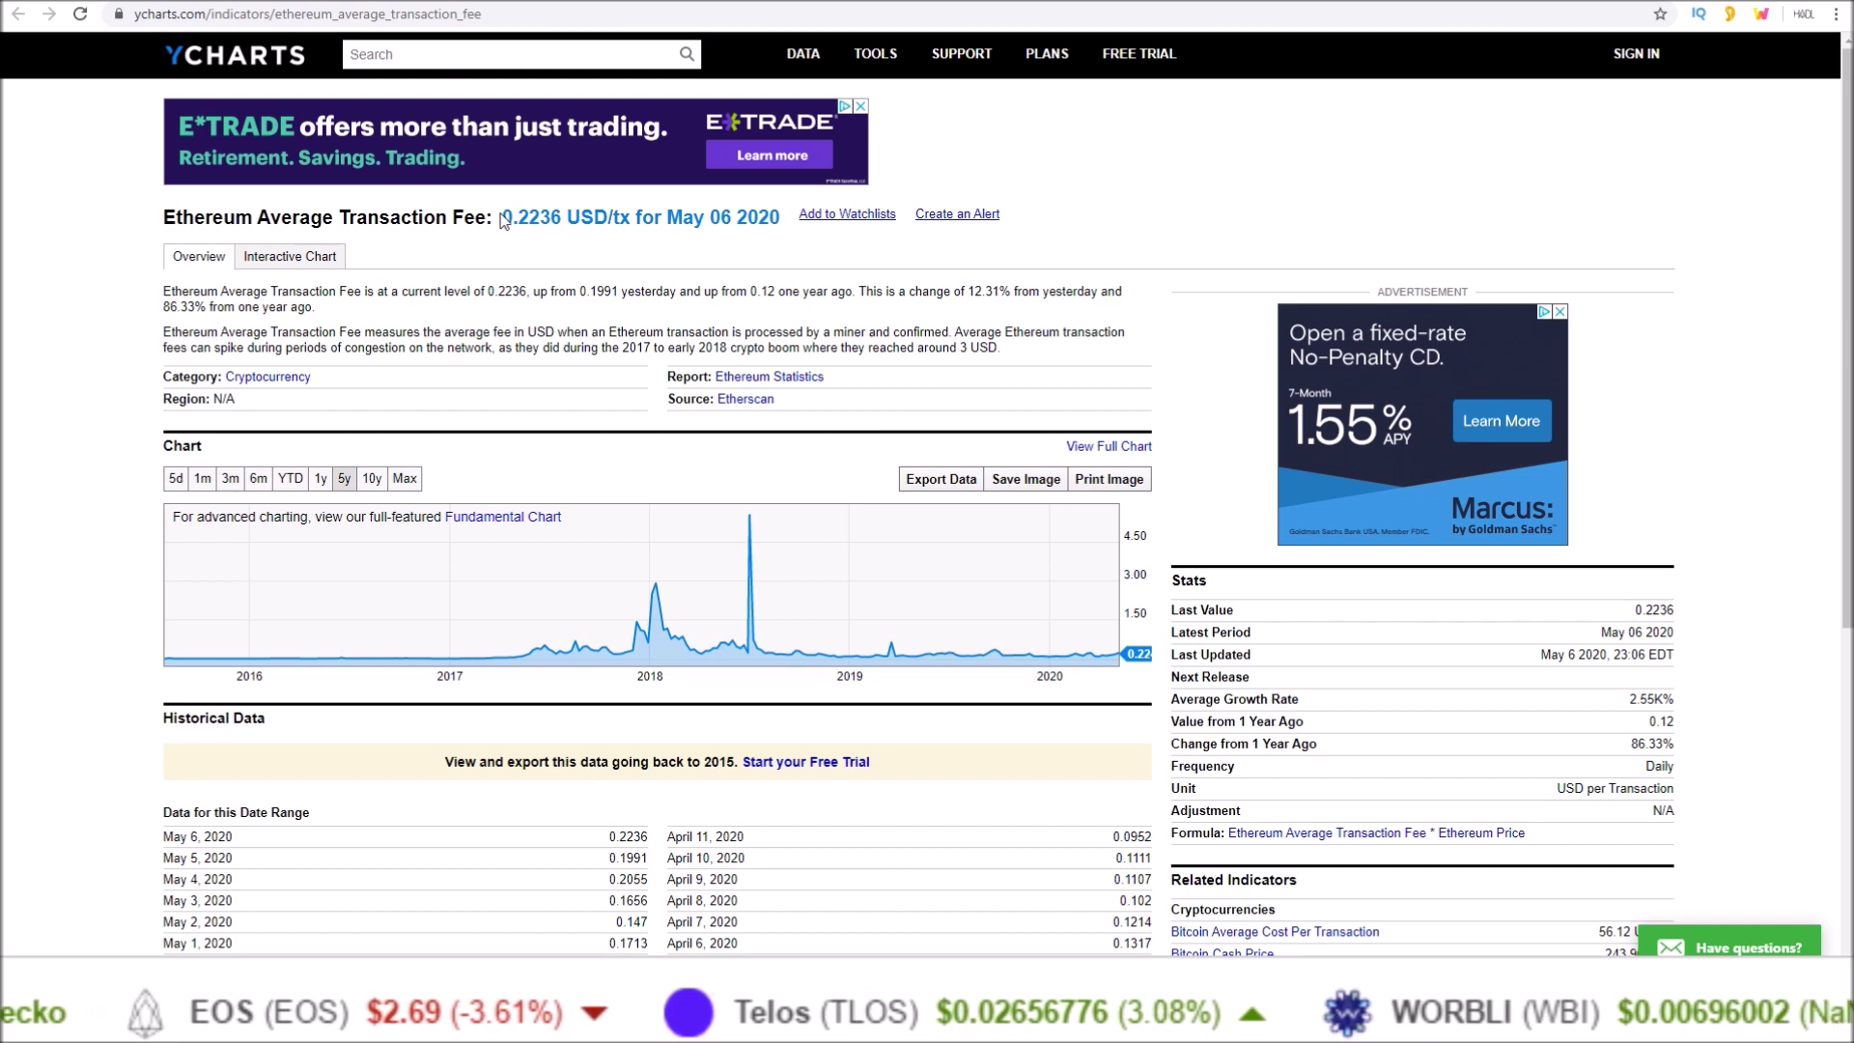
Step: Highlight YCharts' Ethereum fee of 0.2236 USD/tx, then switch to ETH Gas Station
left_click_drag(501, 219, 783, 219)
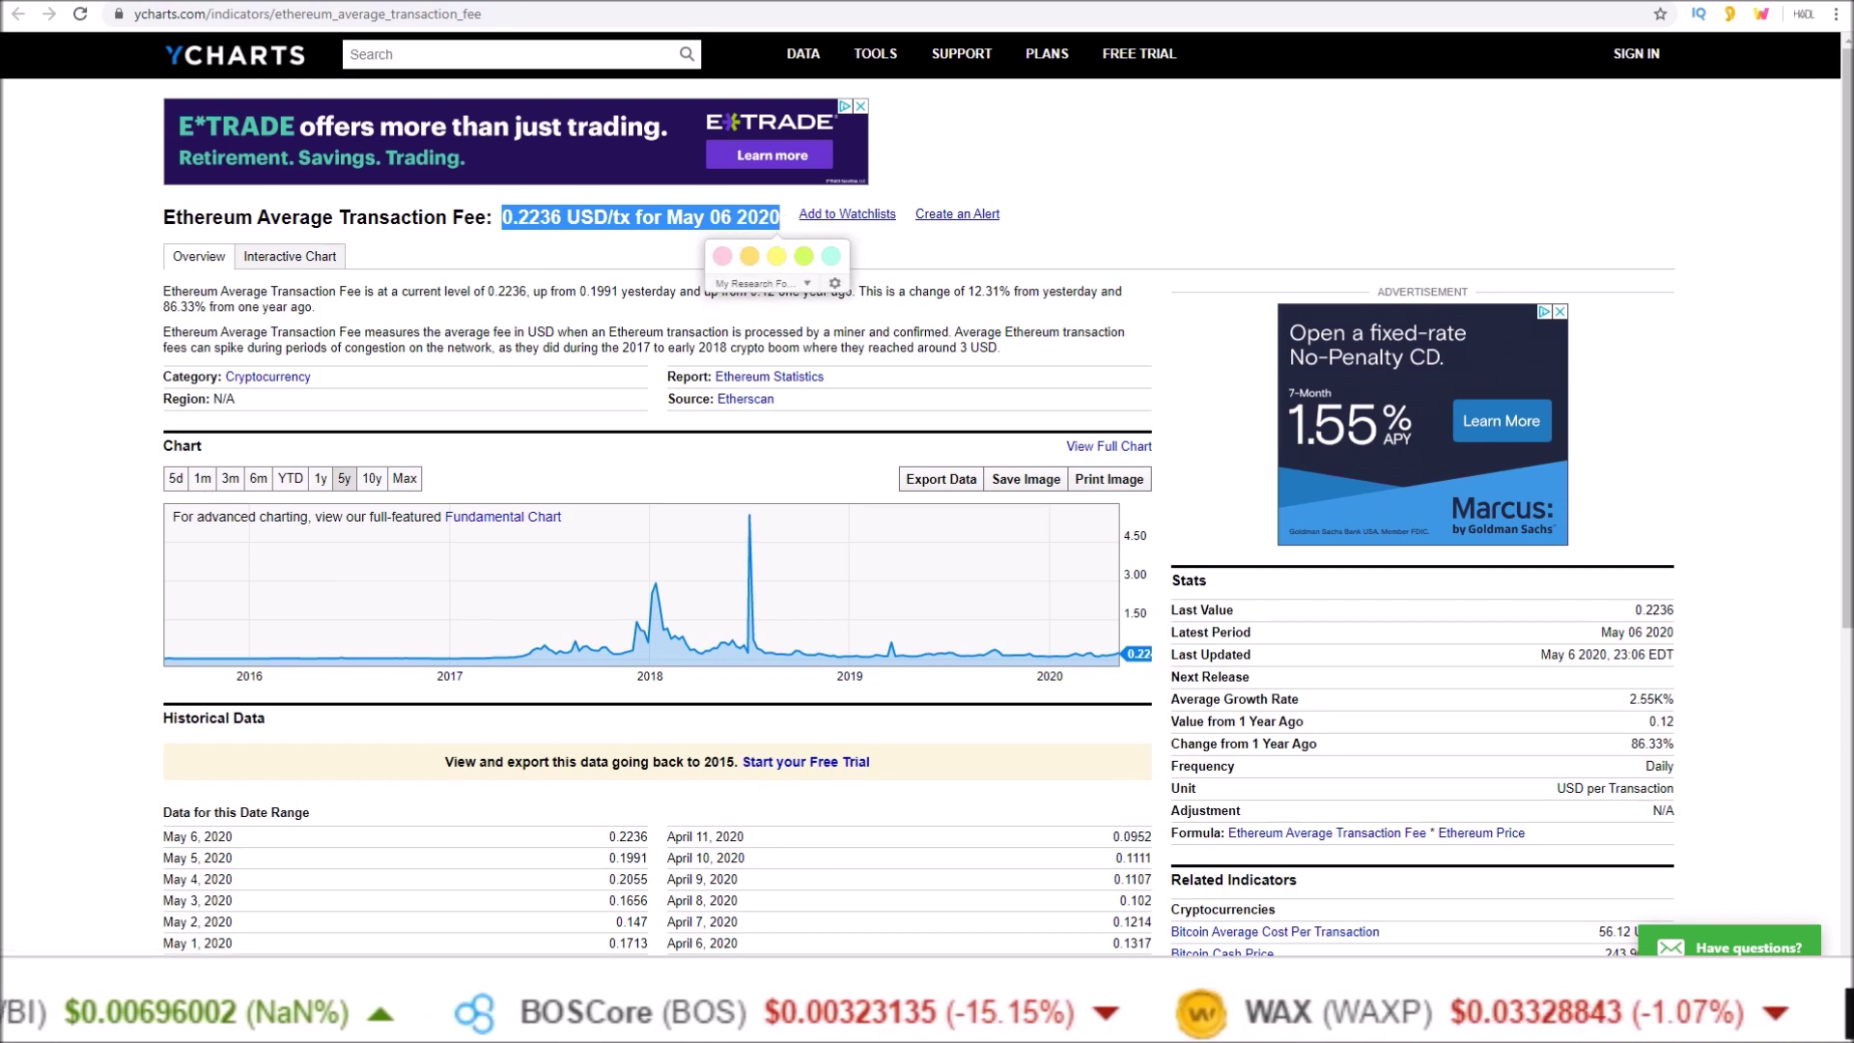
key("ctrl+Tab")
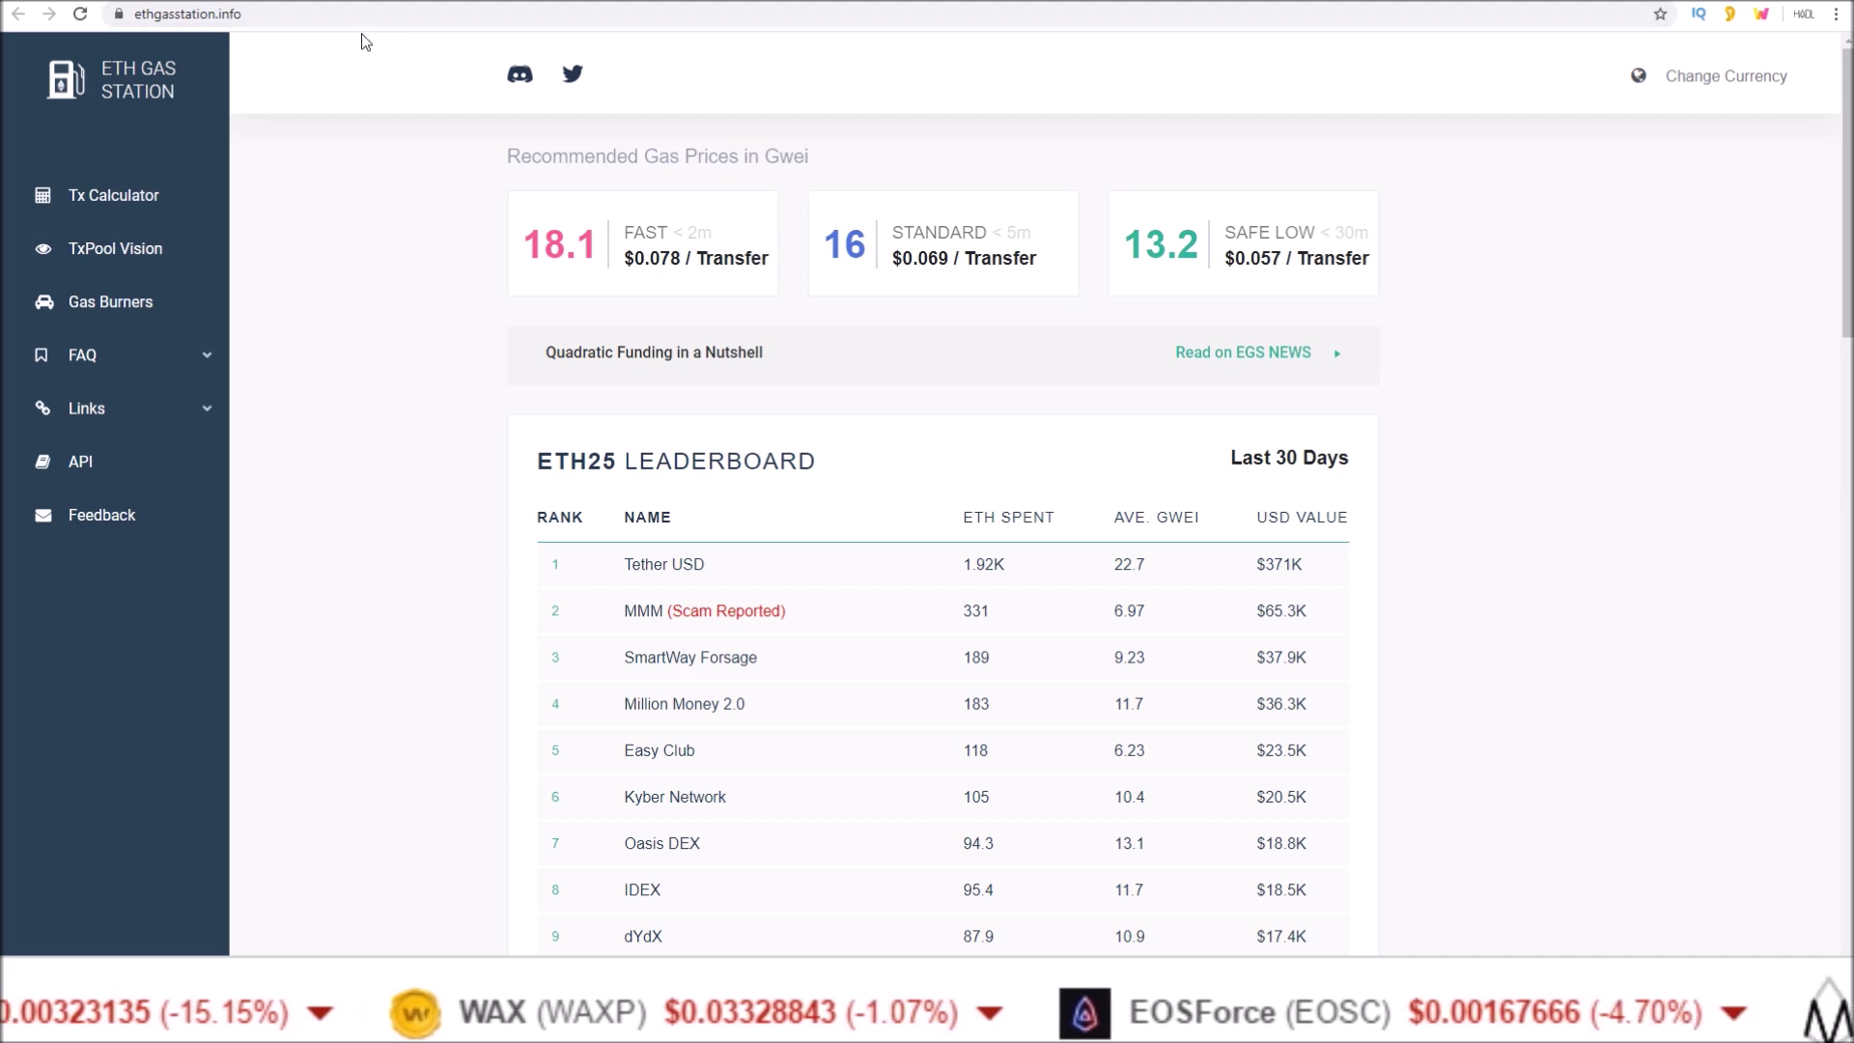
Step: Highlight the FAST gas card's $0.078 per transfer and < 2m time, then go to Bloks.io
mouse_move(768, 257)
left_mouse_down()
mouse_move(638, 257)
mouse_move(770, 259)
left_mouse_up()
left_click(638, 257)
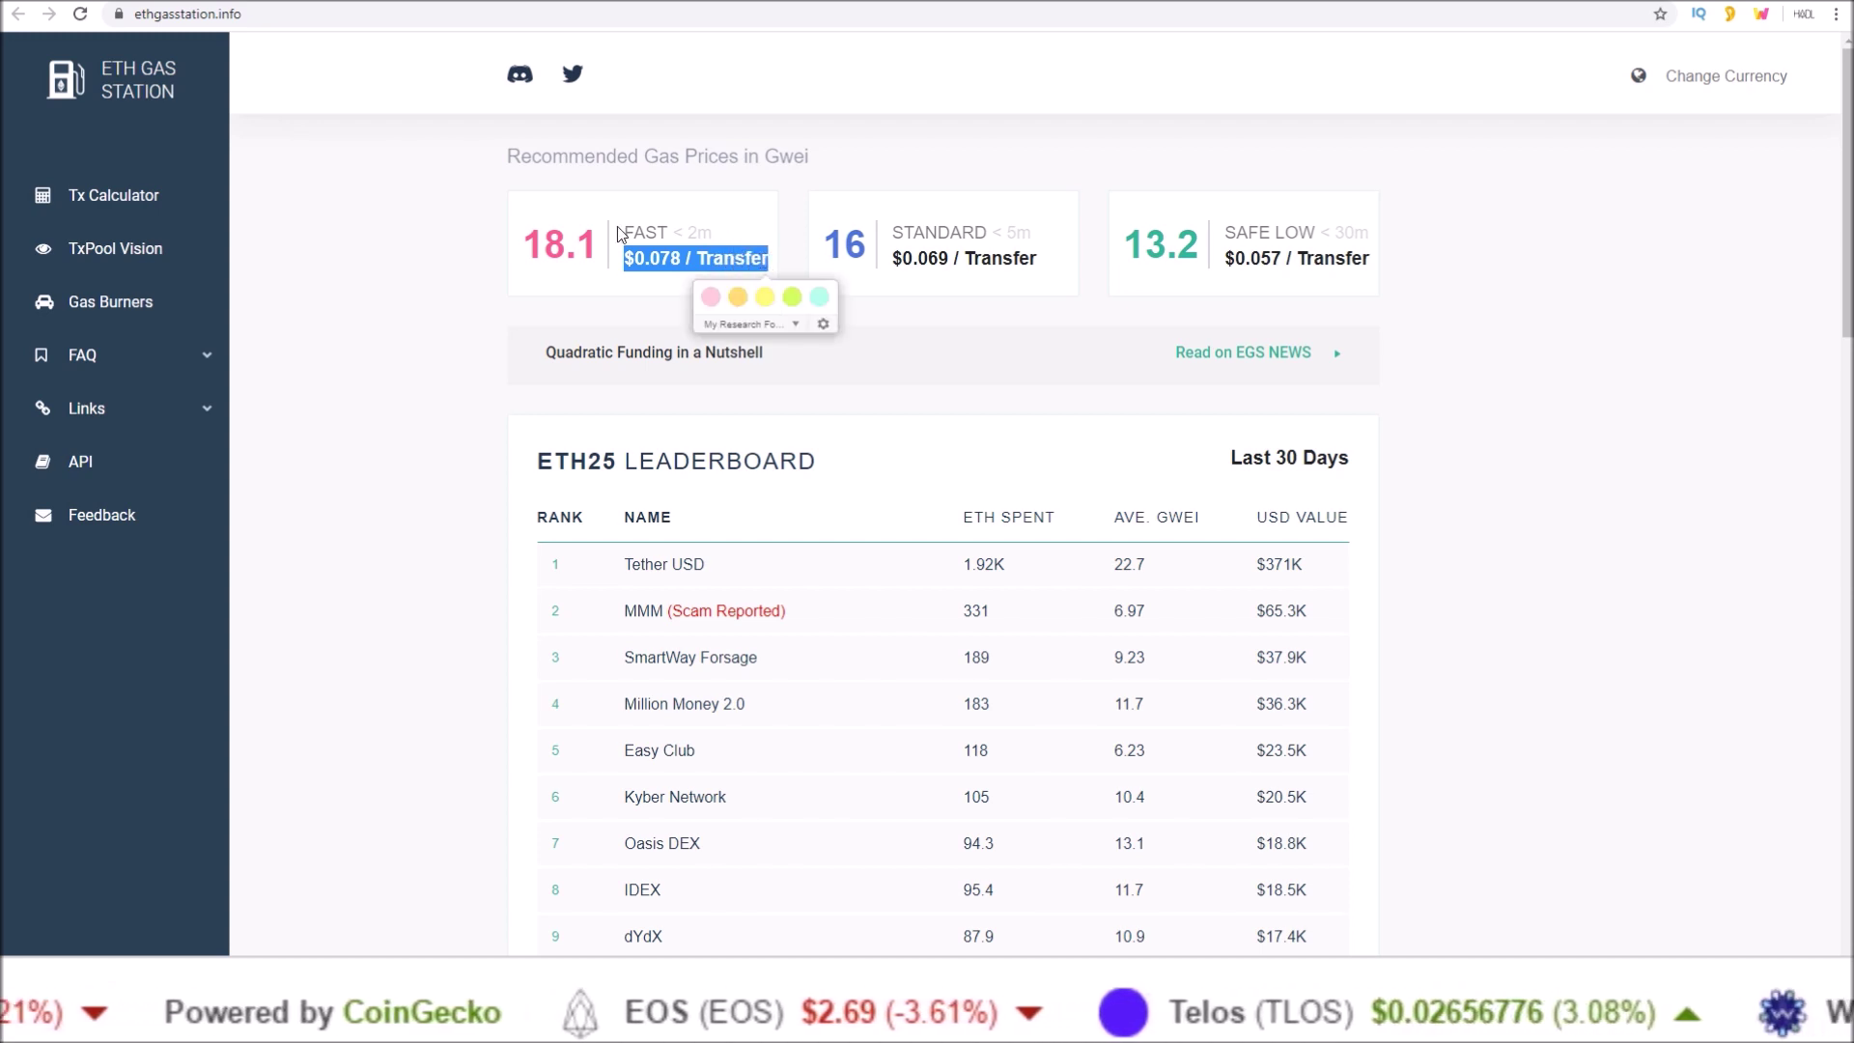
left_click_drag(624, 232, 714, 233)
left_click(732, 235)
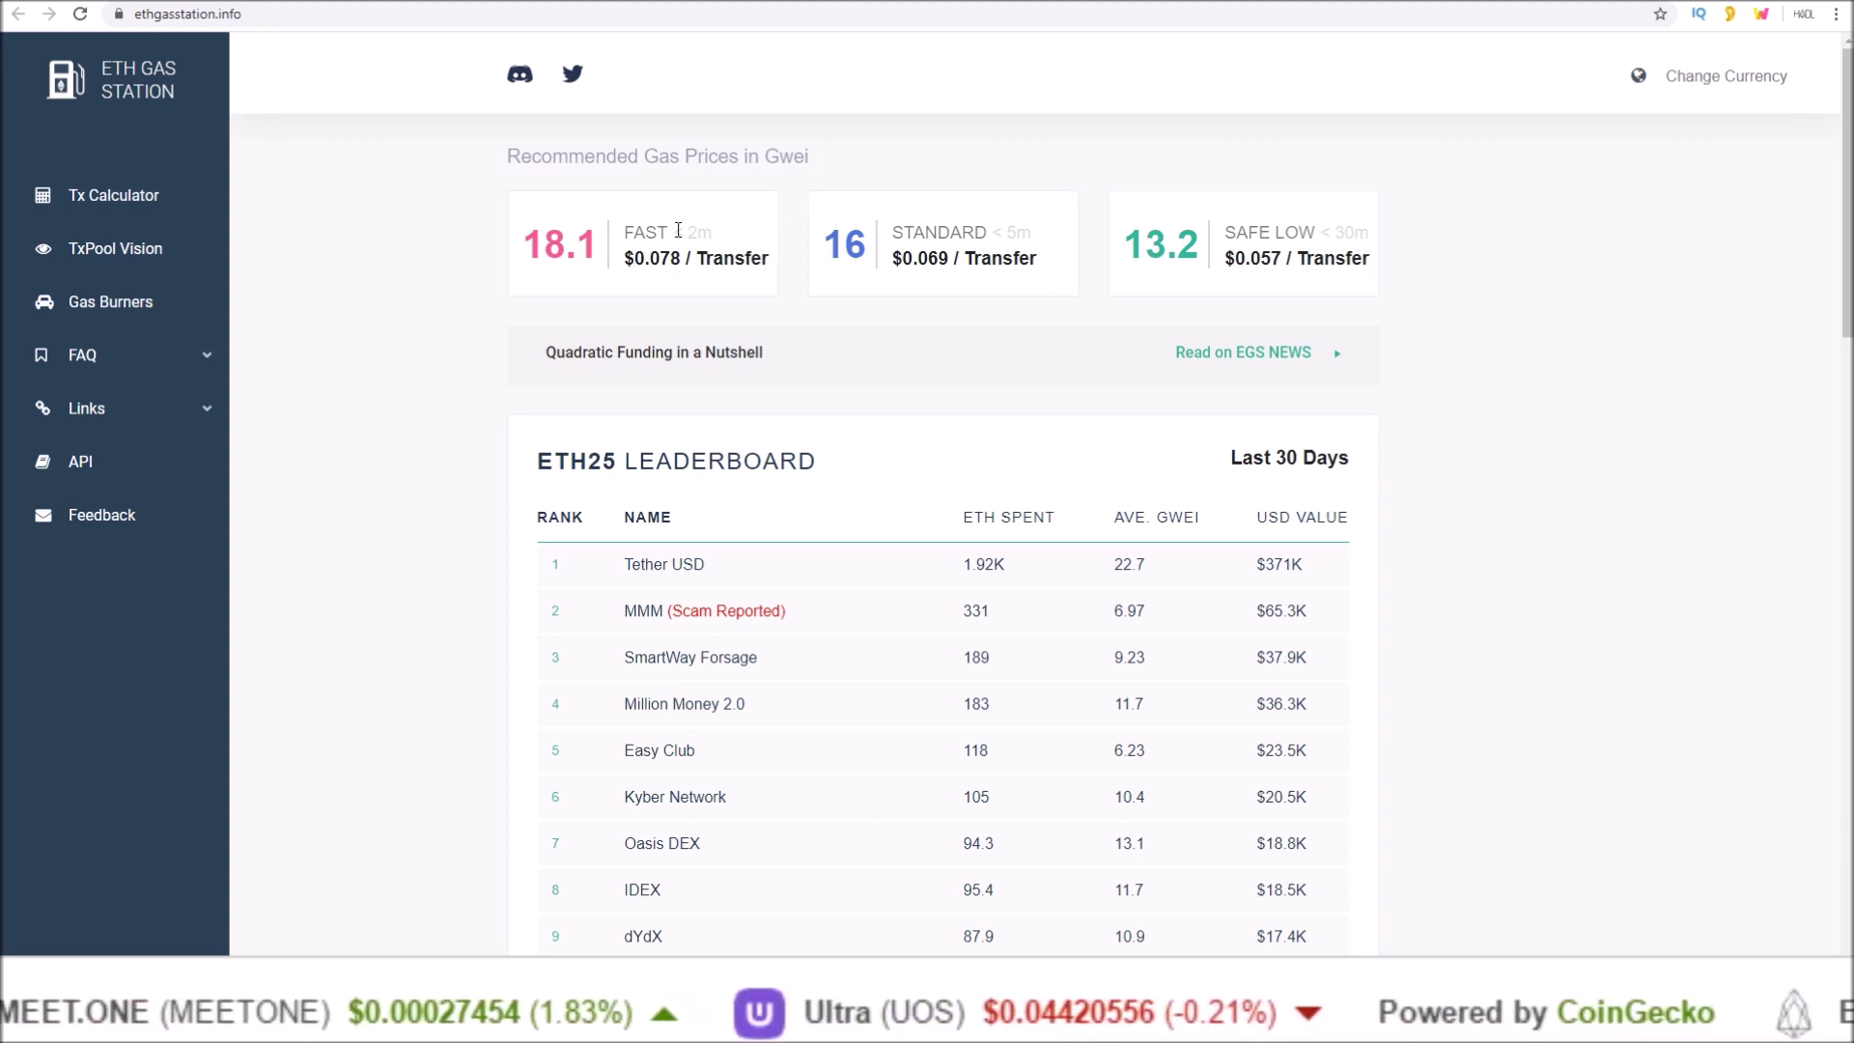
mouse_move(674, 232)
left_mouse_down()
mouse_move(717, 238)
mouse_move(657, 263)
mouse_move(775, 249)
left_mouse_up()
left_click(645, 256)
left_click(778, 188)
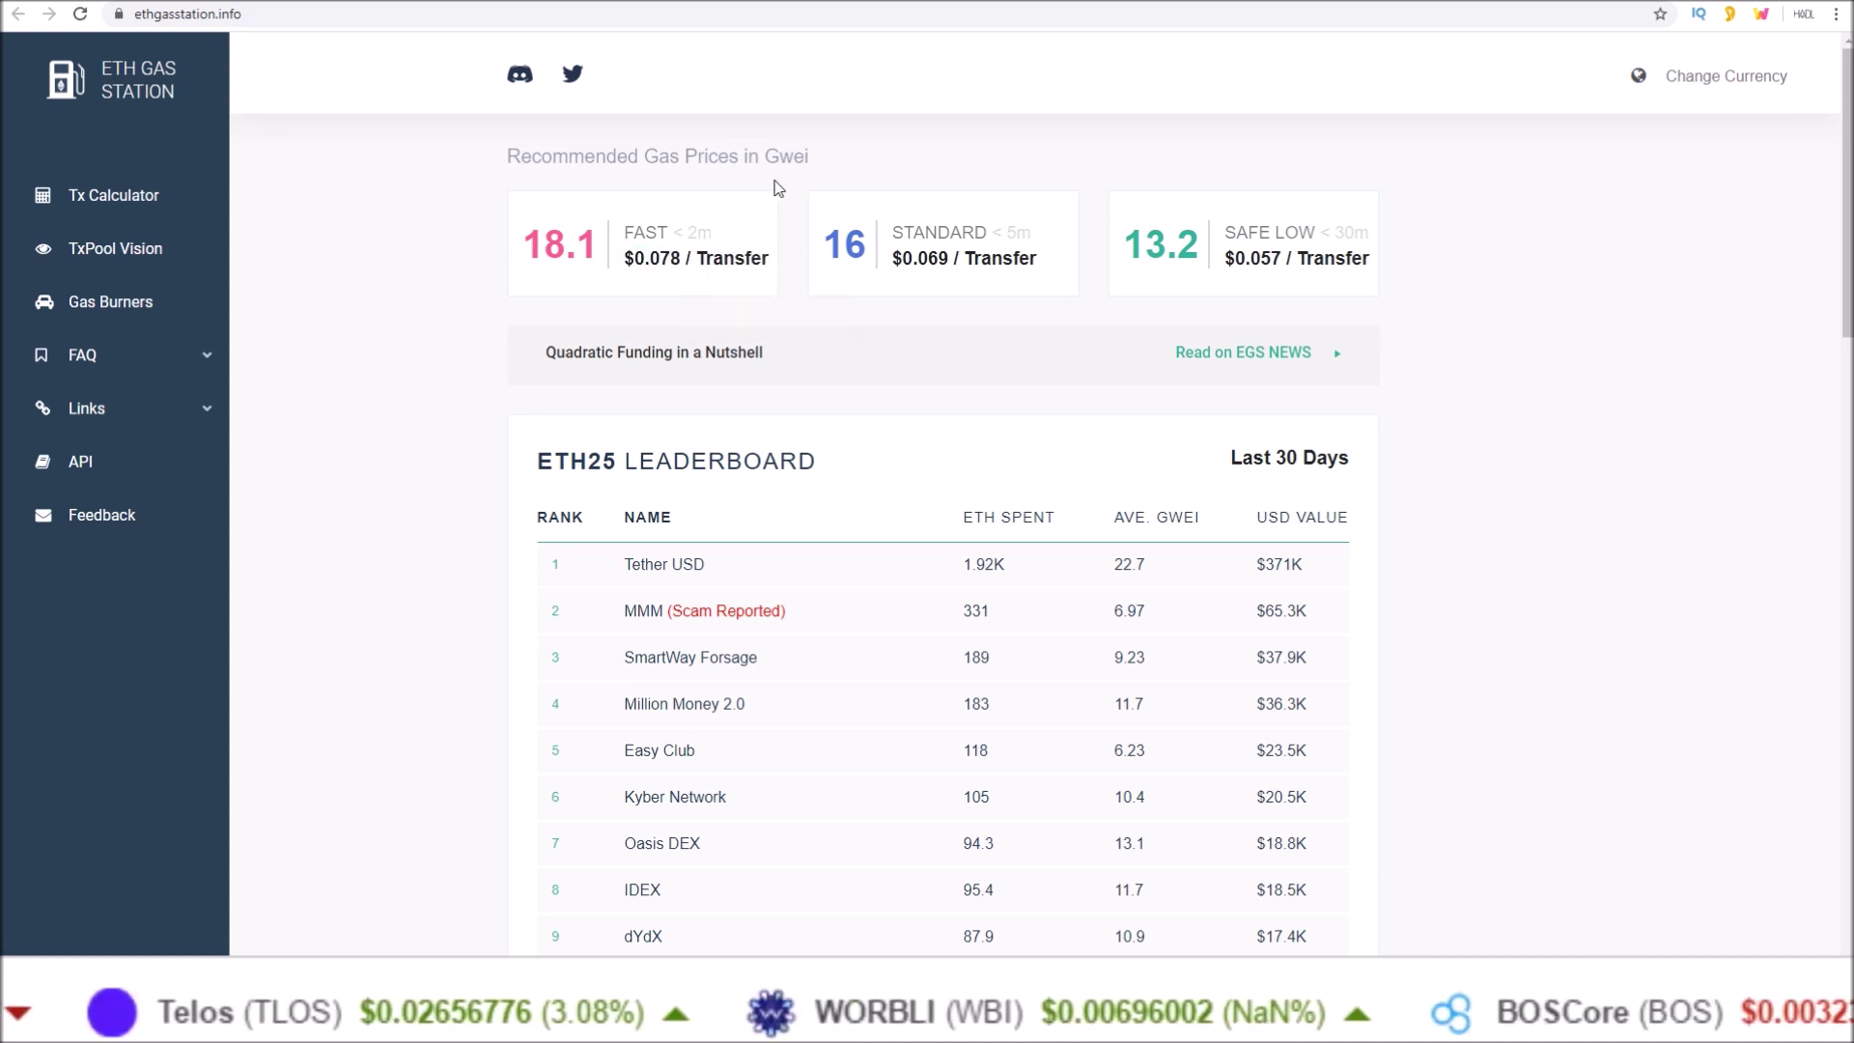
key("ctrl+Tab")
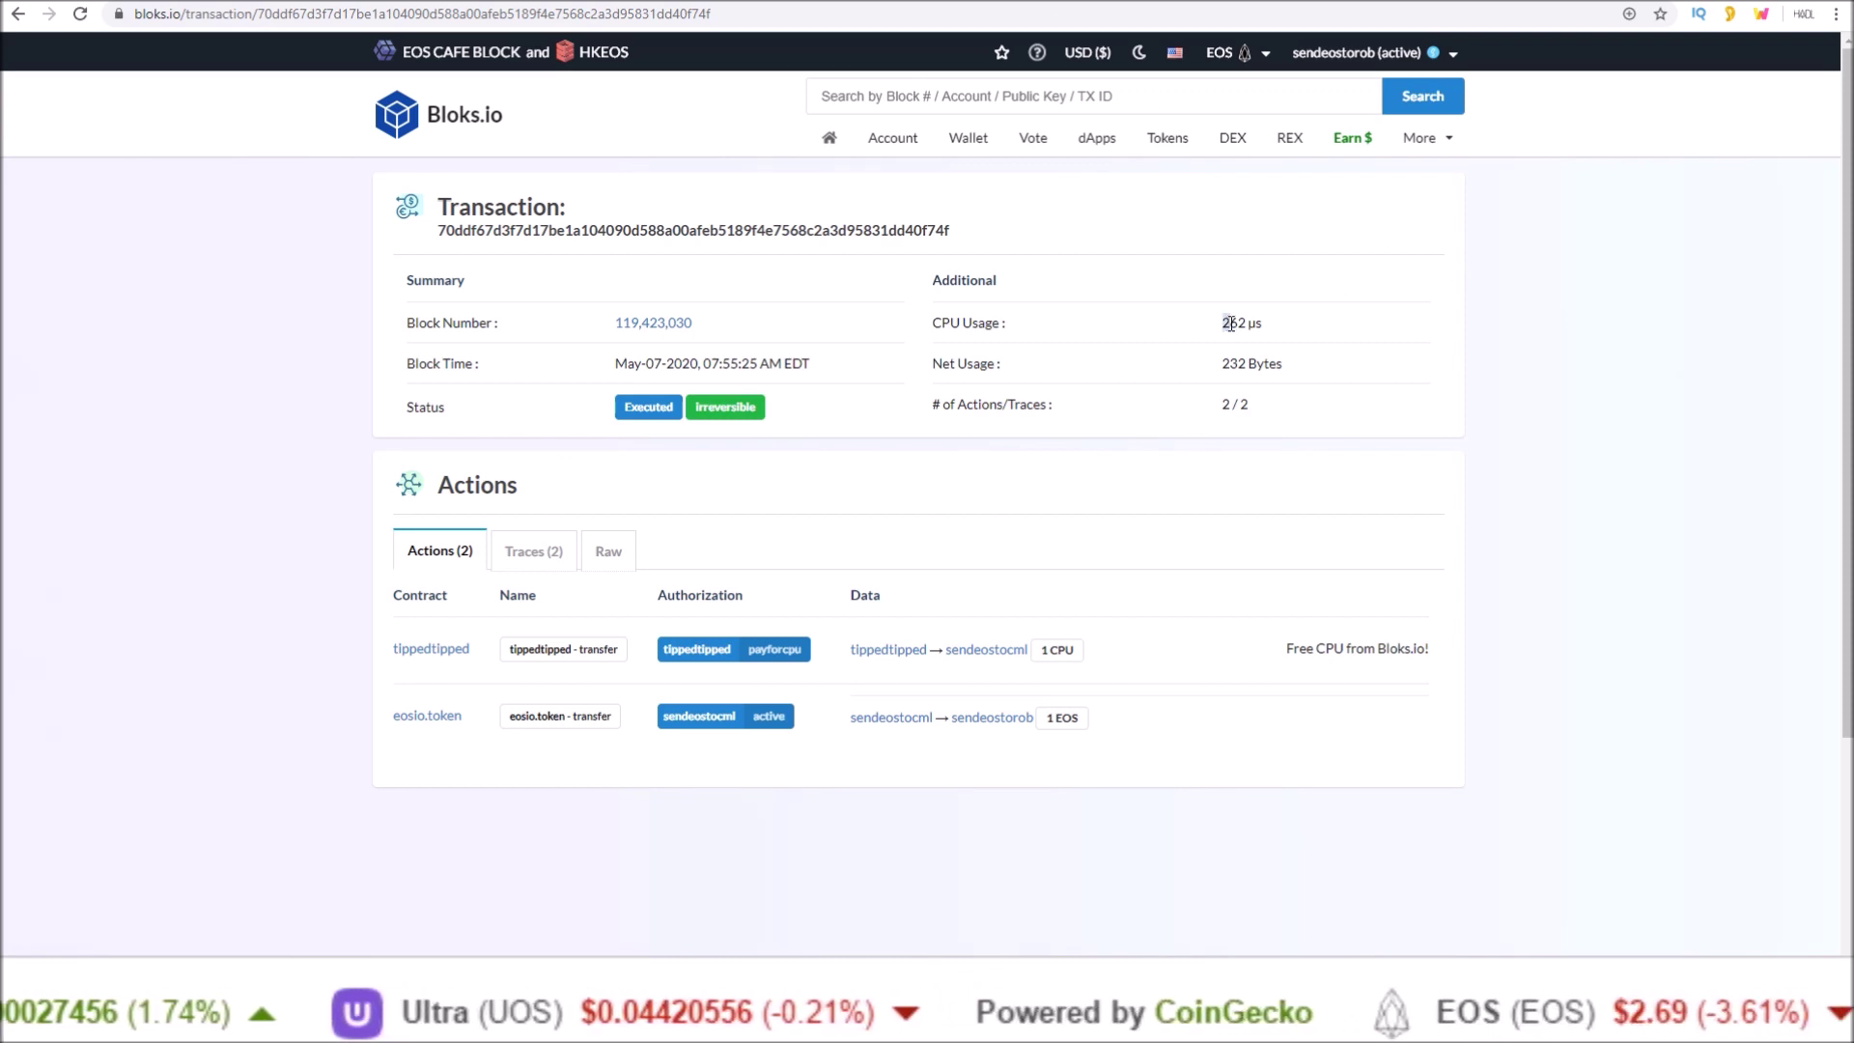
Step: Highlight the transaction's 262 µs CPU usage on Bloks.io
left_click_drag(1221, 326, 1265, 332)
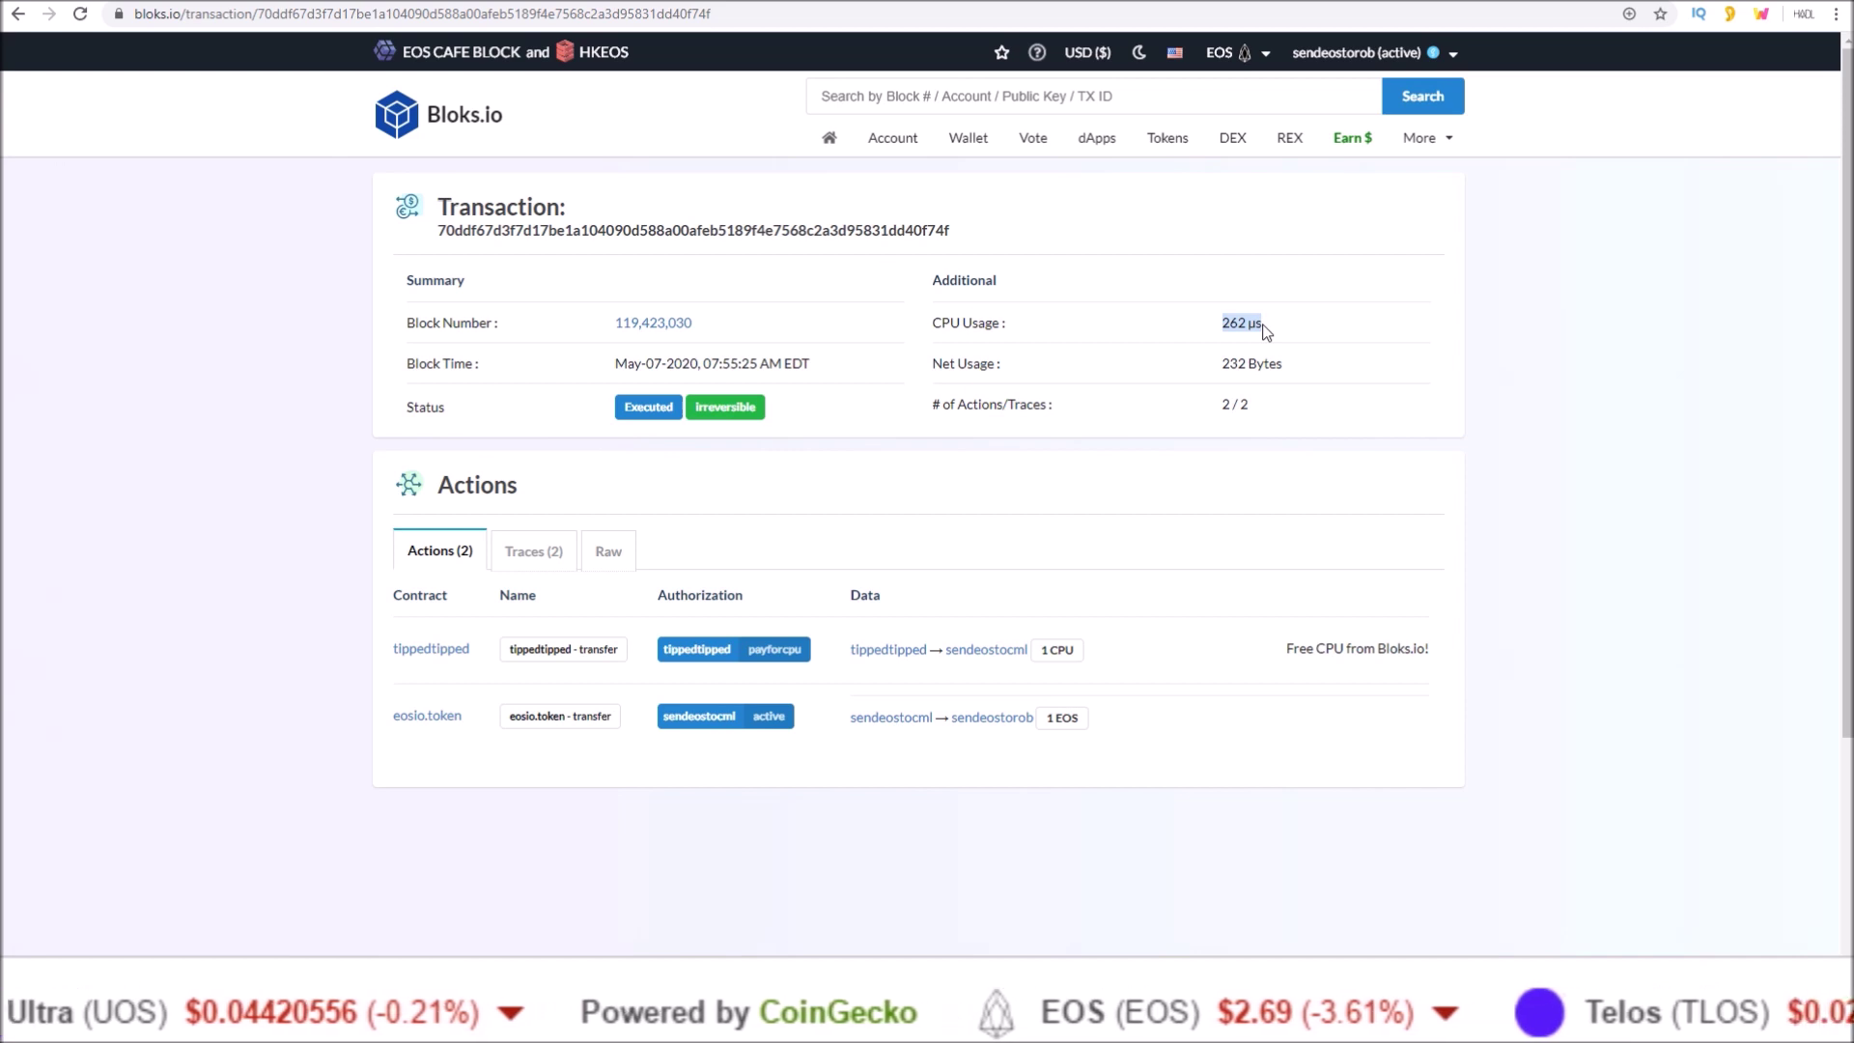
left_click(1431, 320)
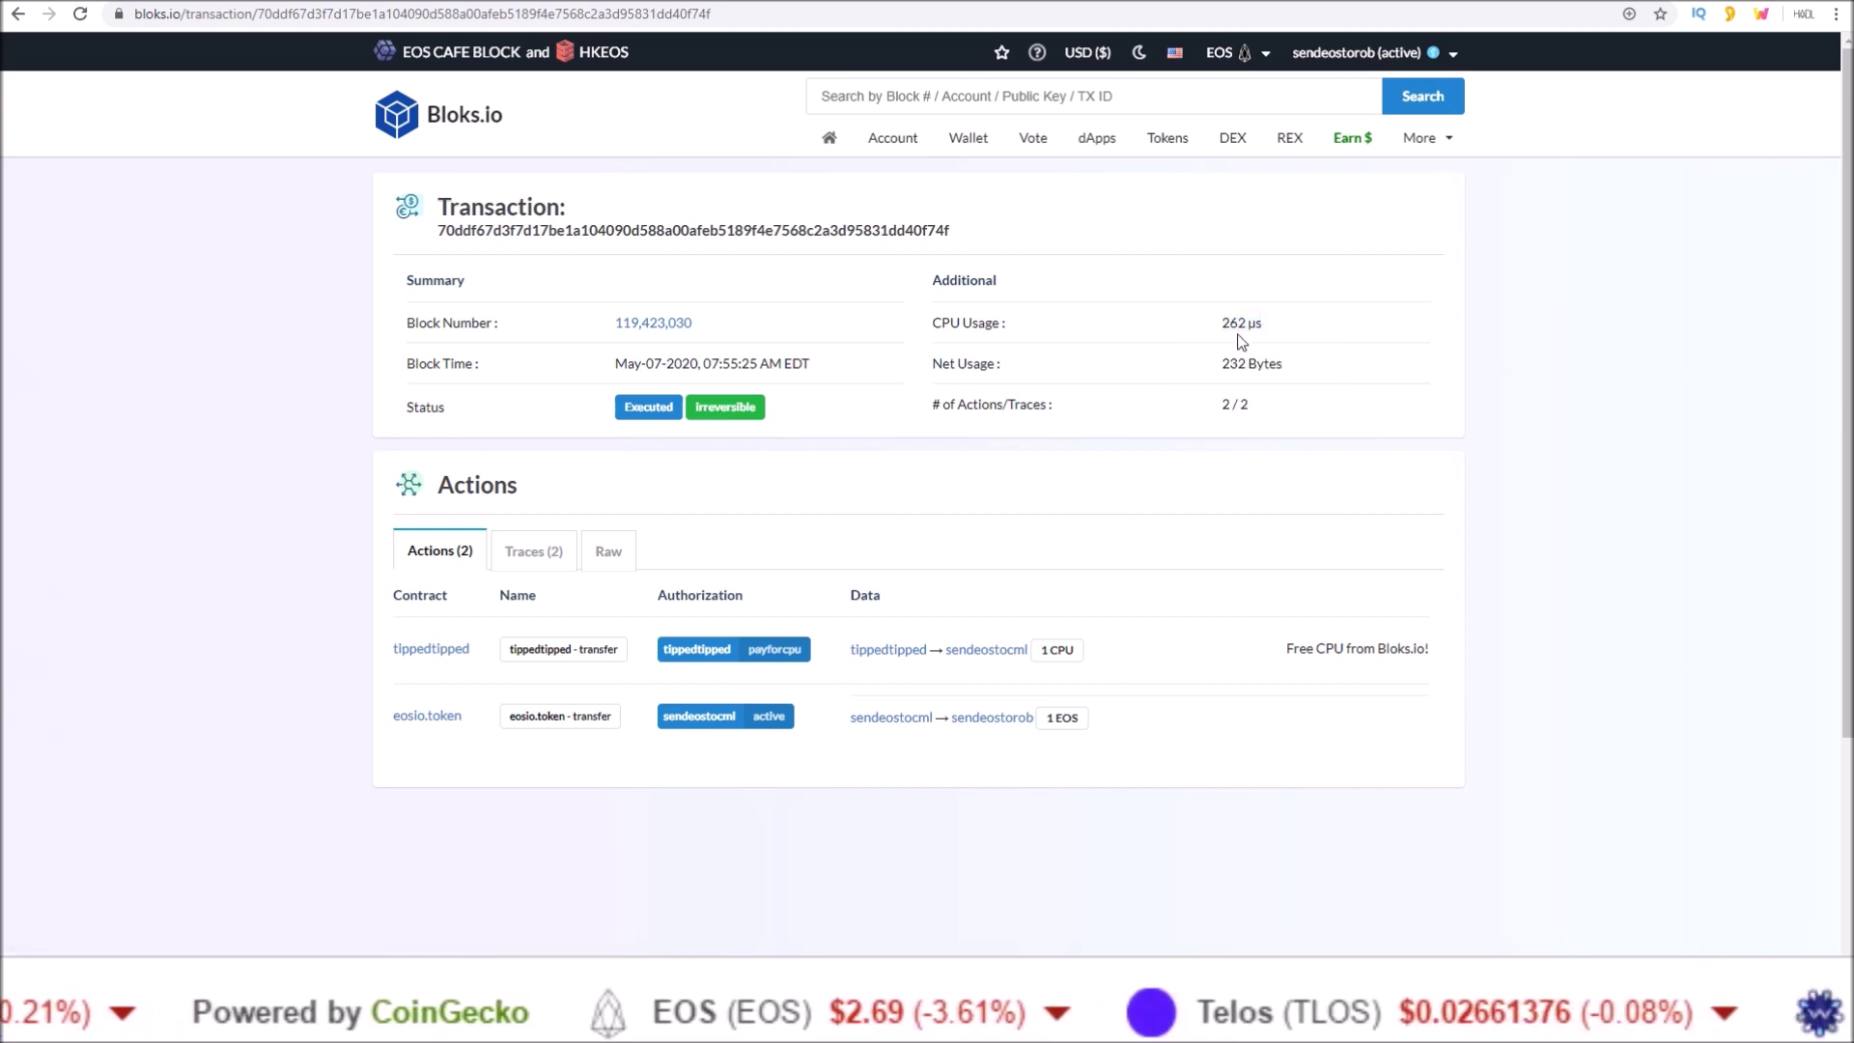
left_click_drag(1224, 323, 1267, 330)
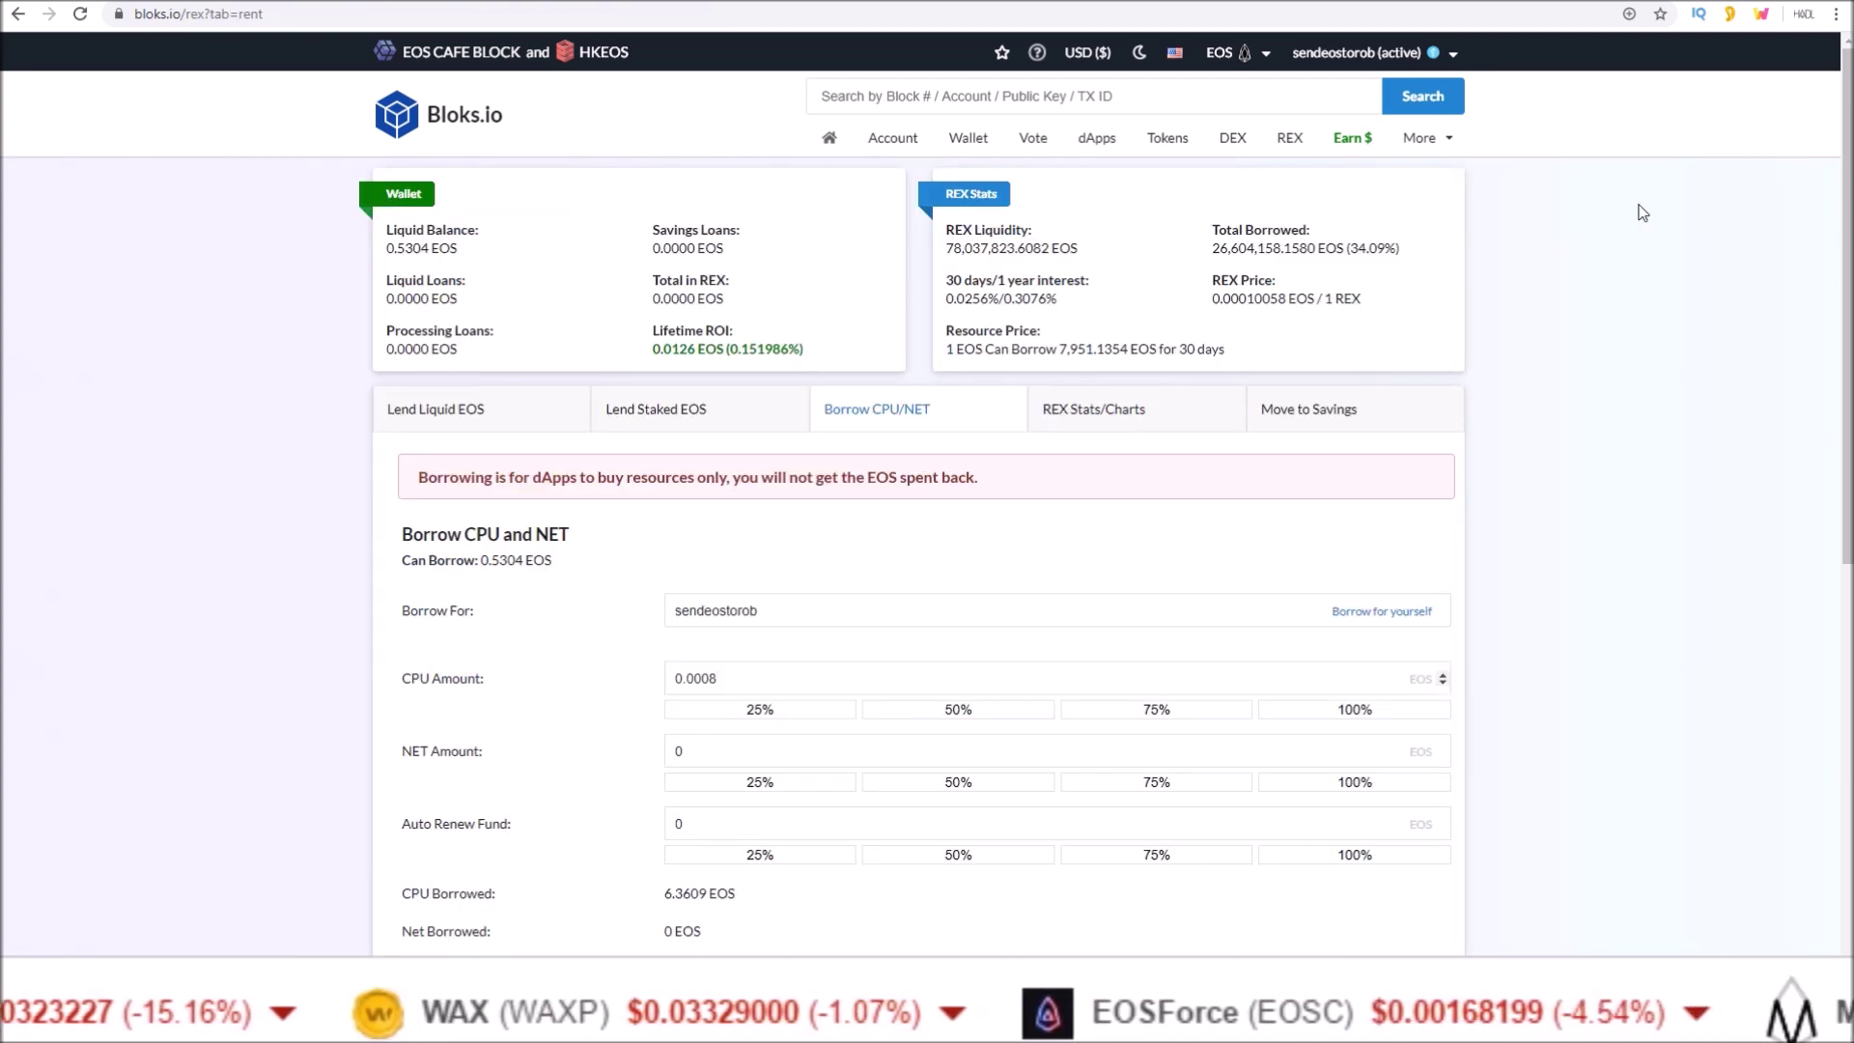
Step: Check the 0.0008 EOS REX CPU borrow cost, then open CoinMarketCap's EOS page
scroll(1642, 212, "down", 1)
left_click_drag(663, 783, 739, 784)
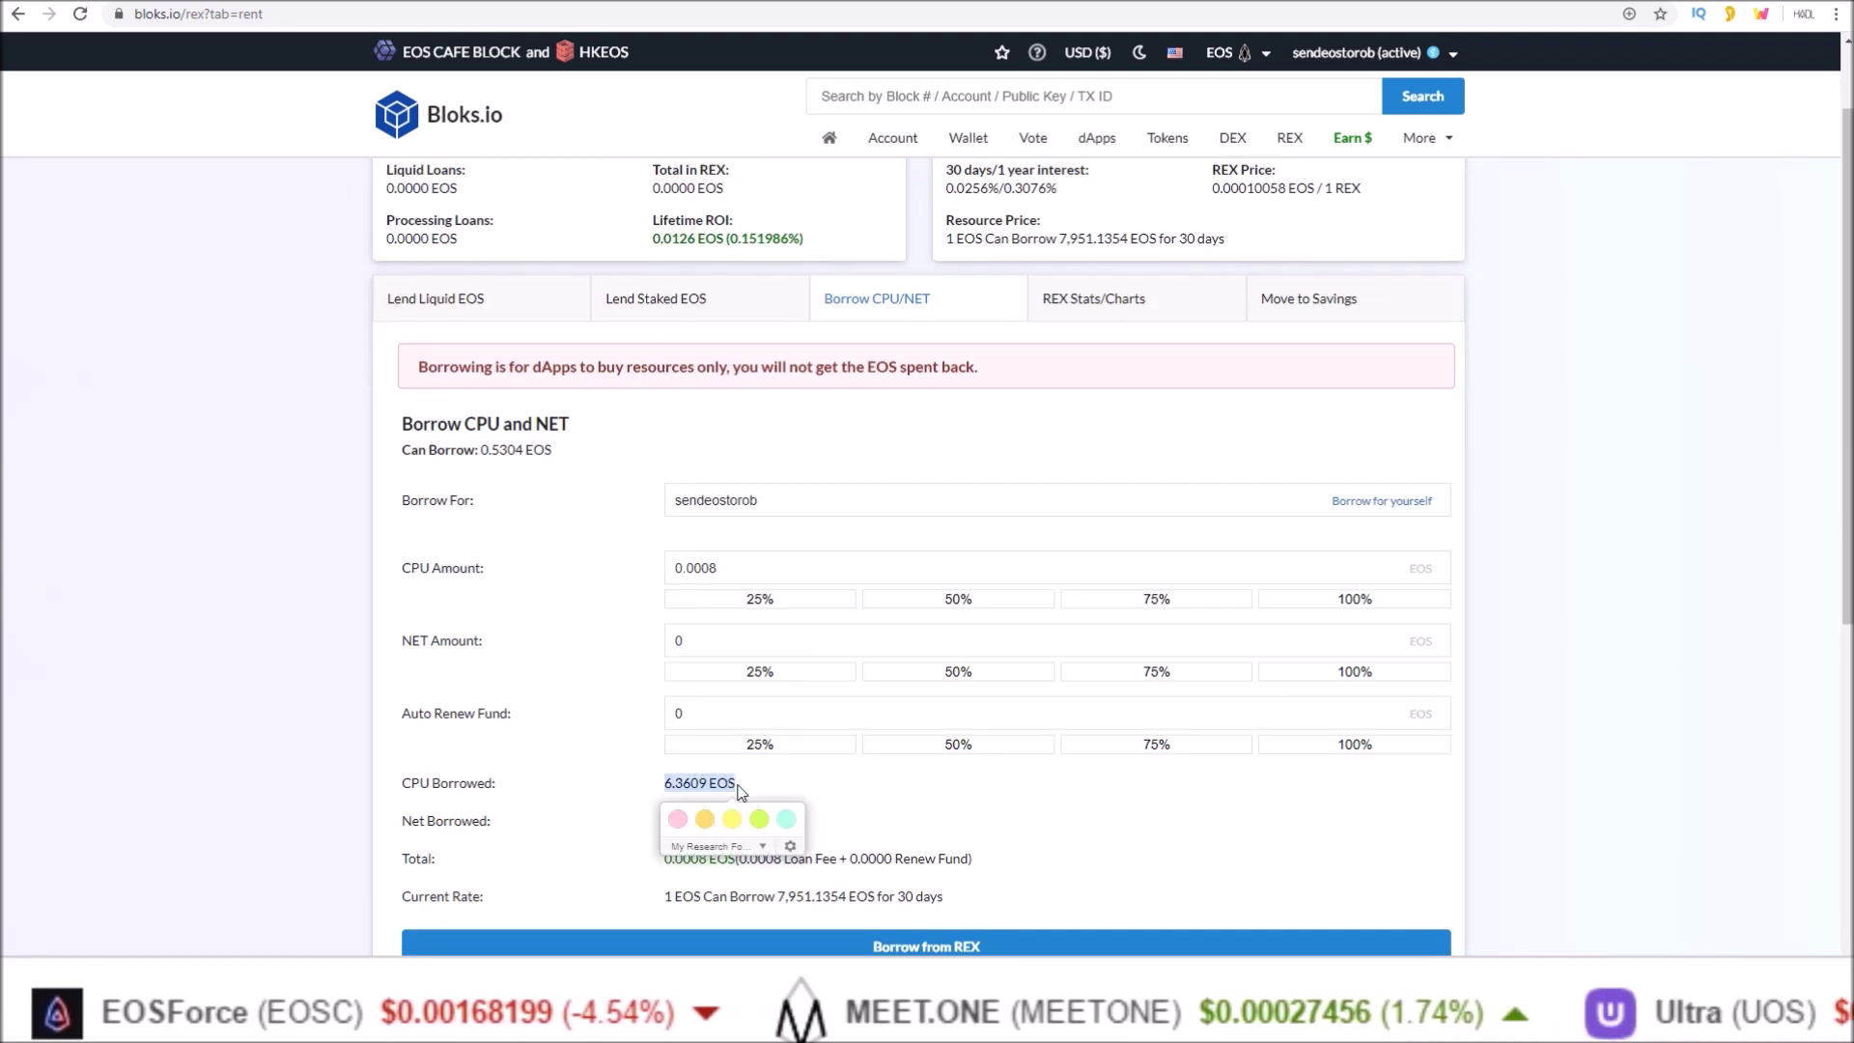
left_click(652, 776)
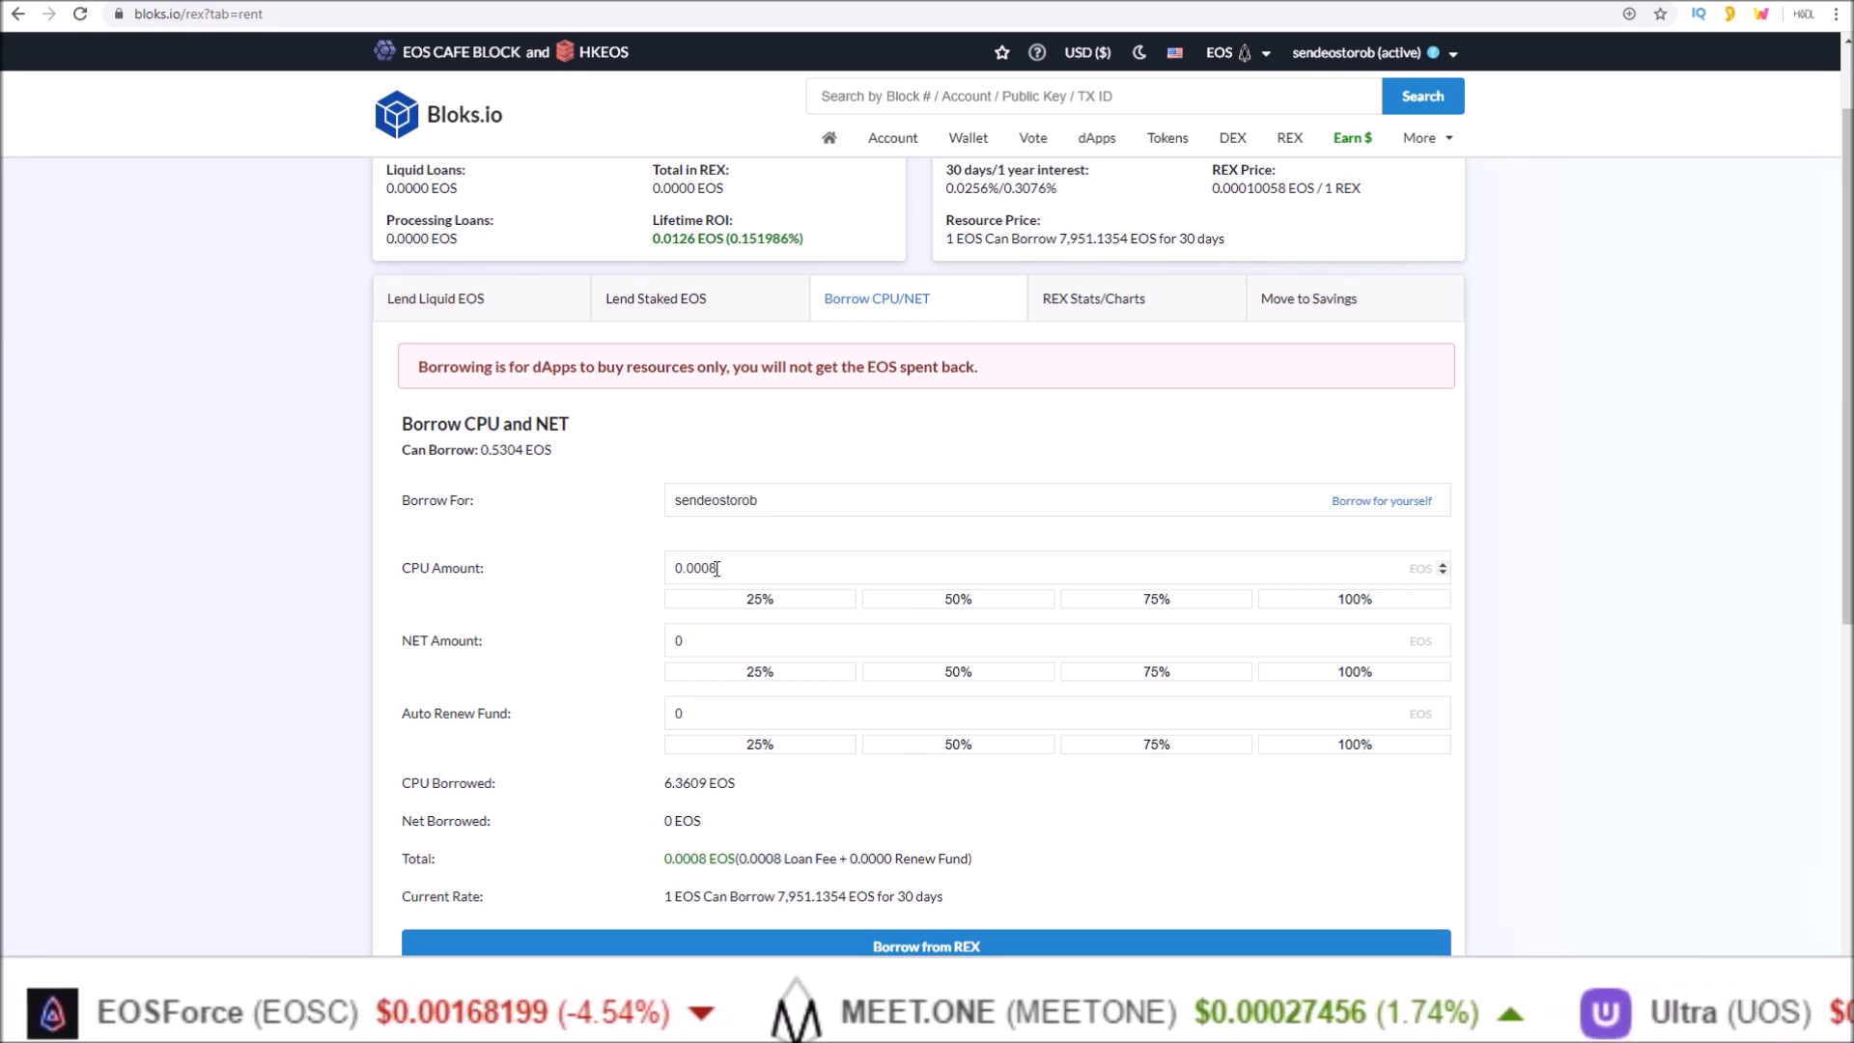
left_click(779, 2)
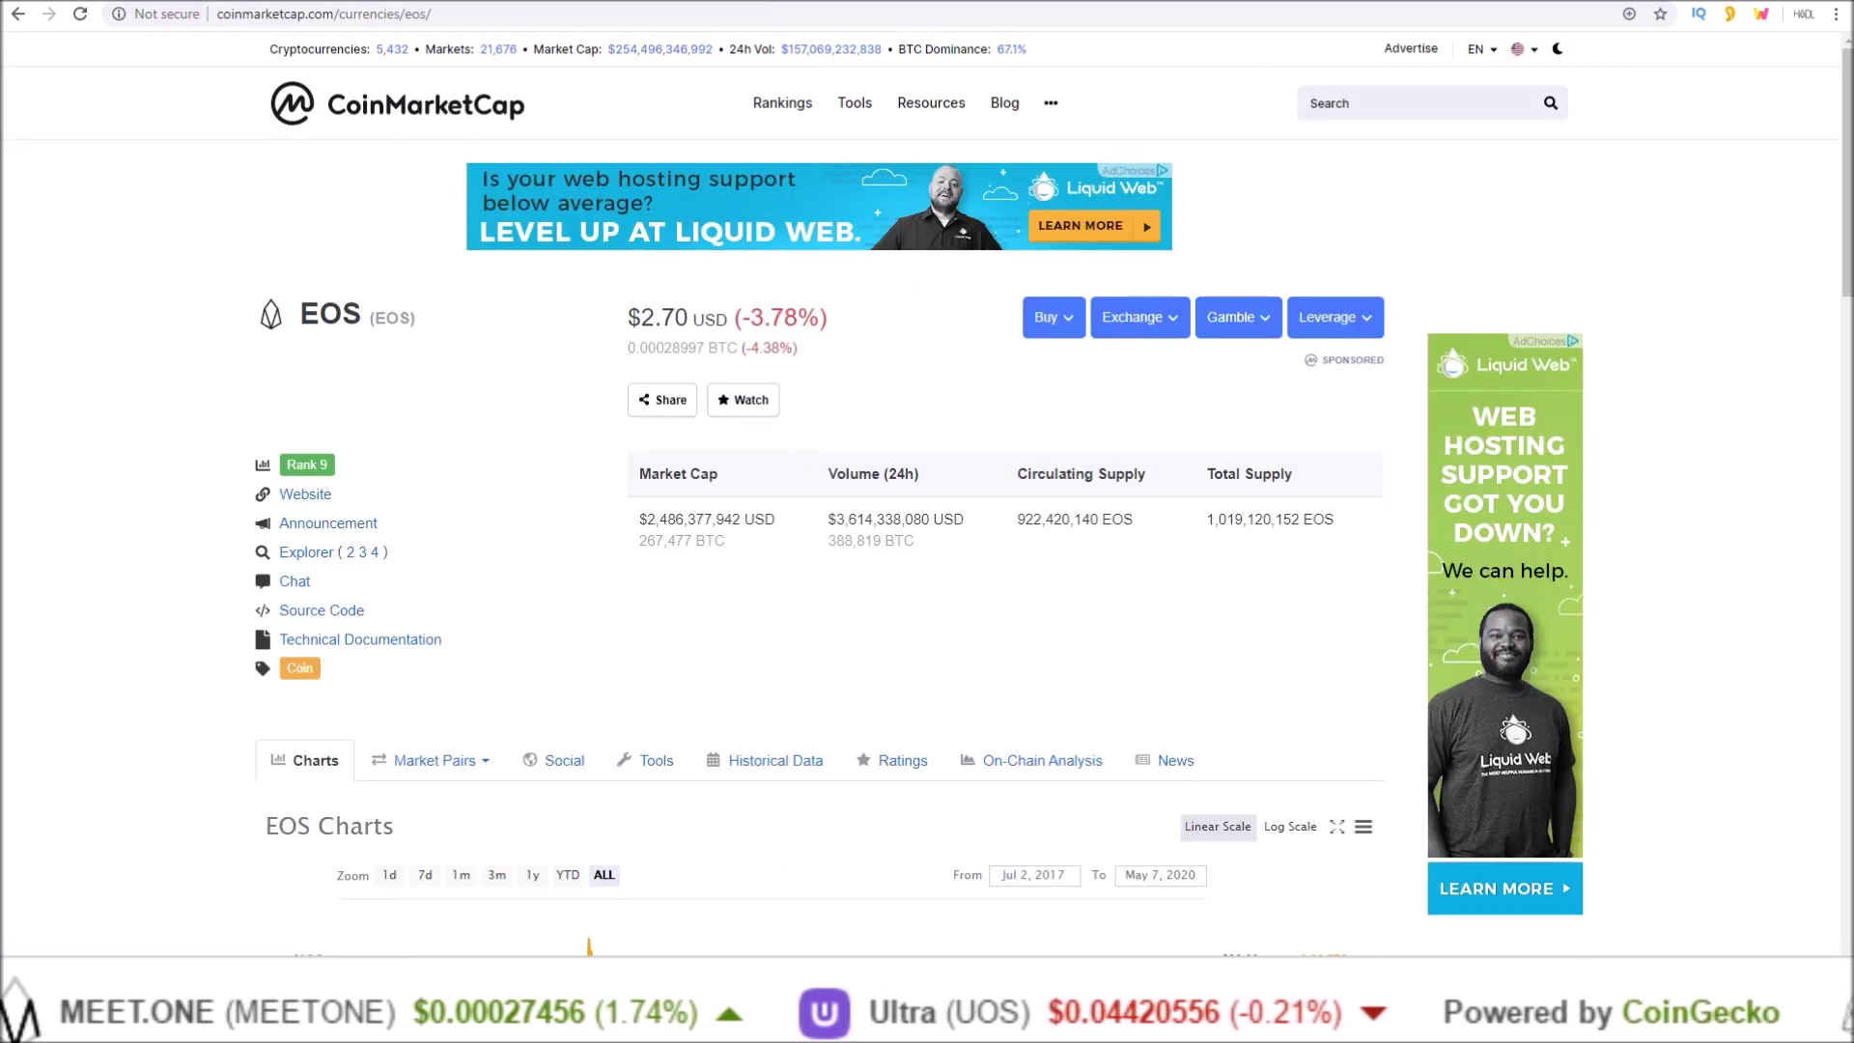
Step: Convert the REX fee to dollars in Calculator: 0.0008 × 2.7 = 0.00216
key("ctrl+Tab")
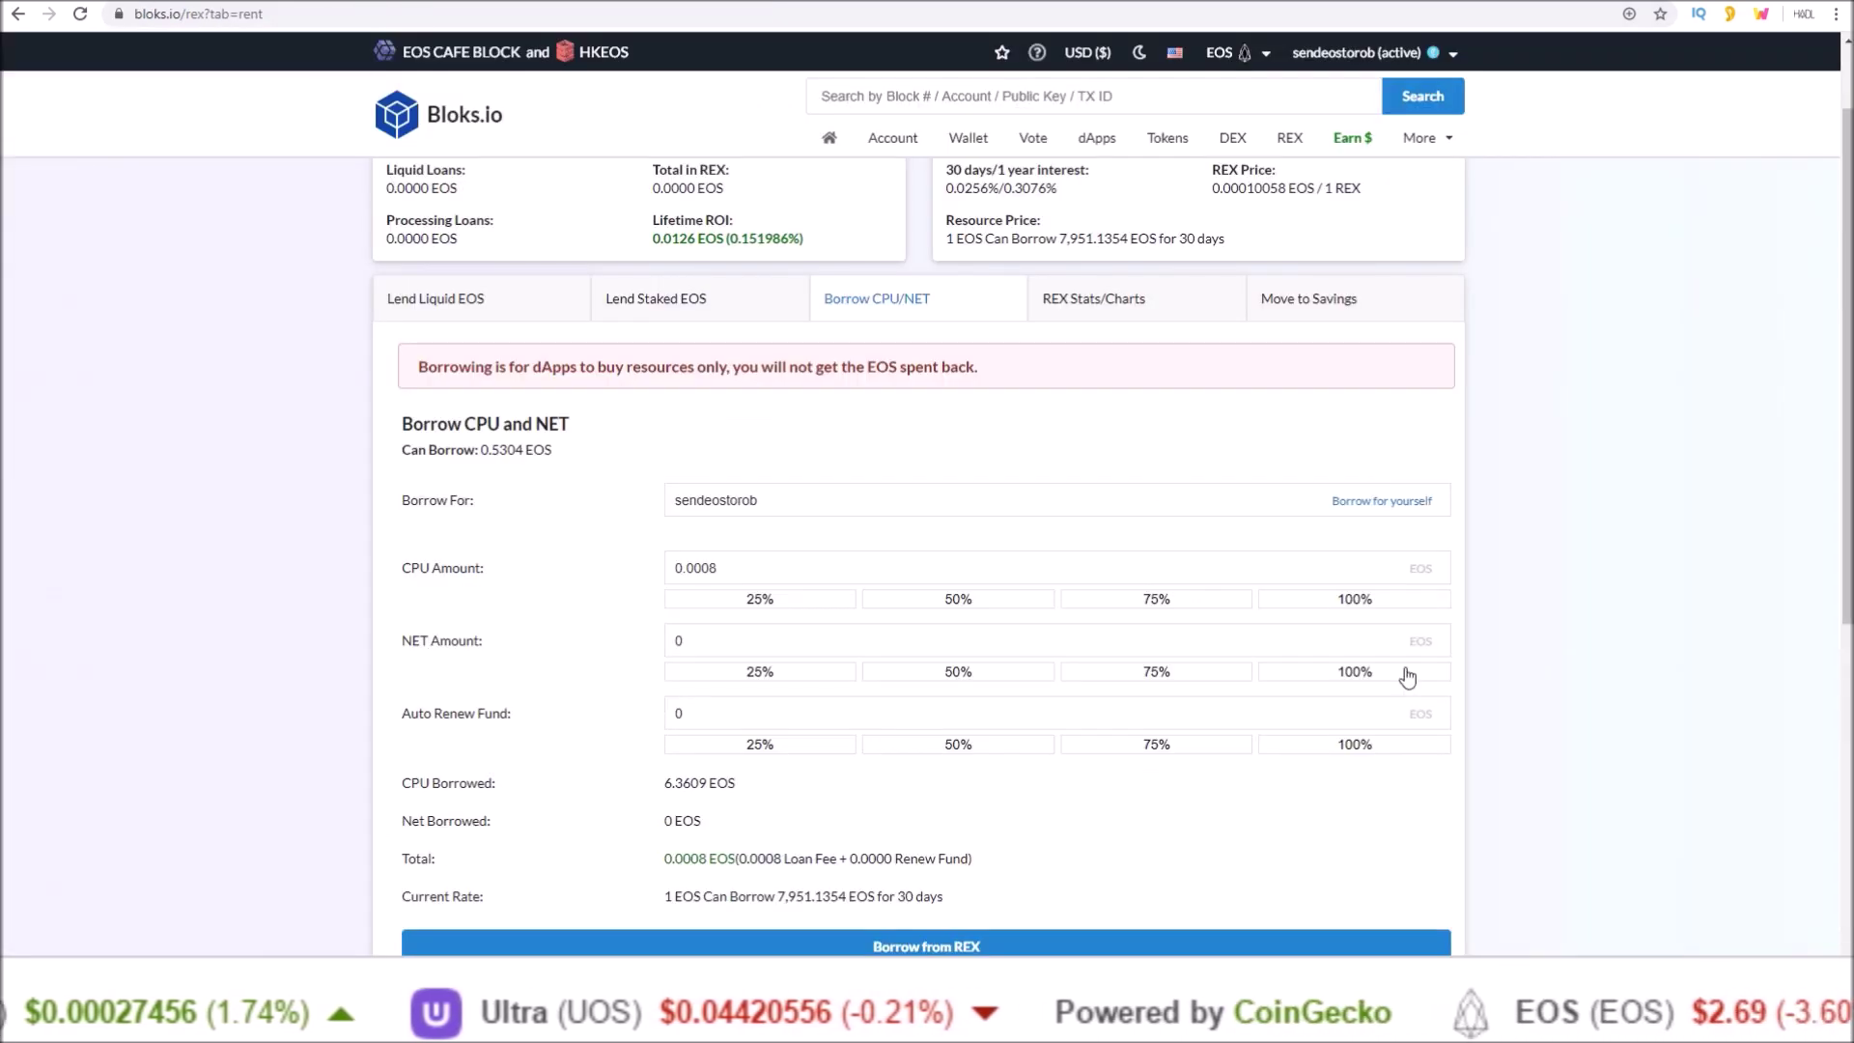
key("alt+Tab")
left_click(662, 813)
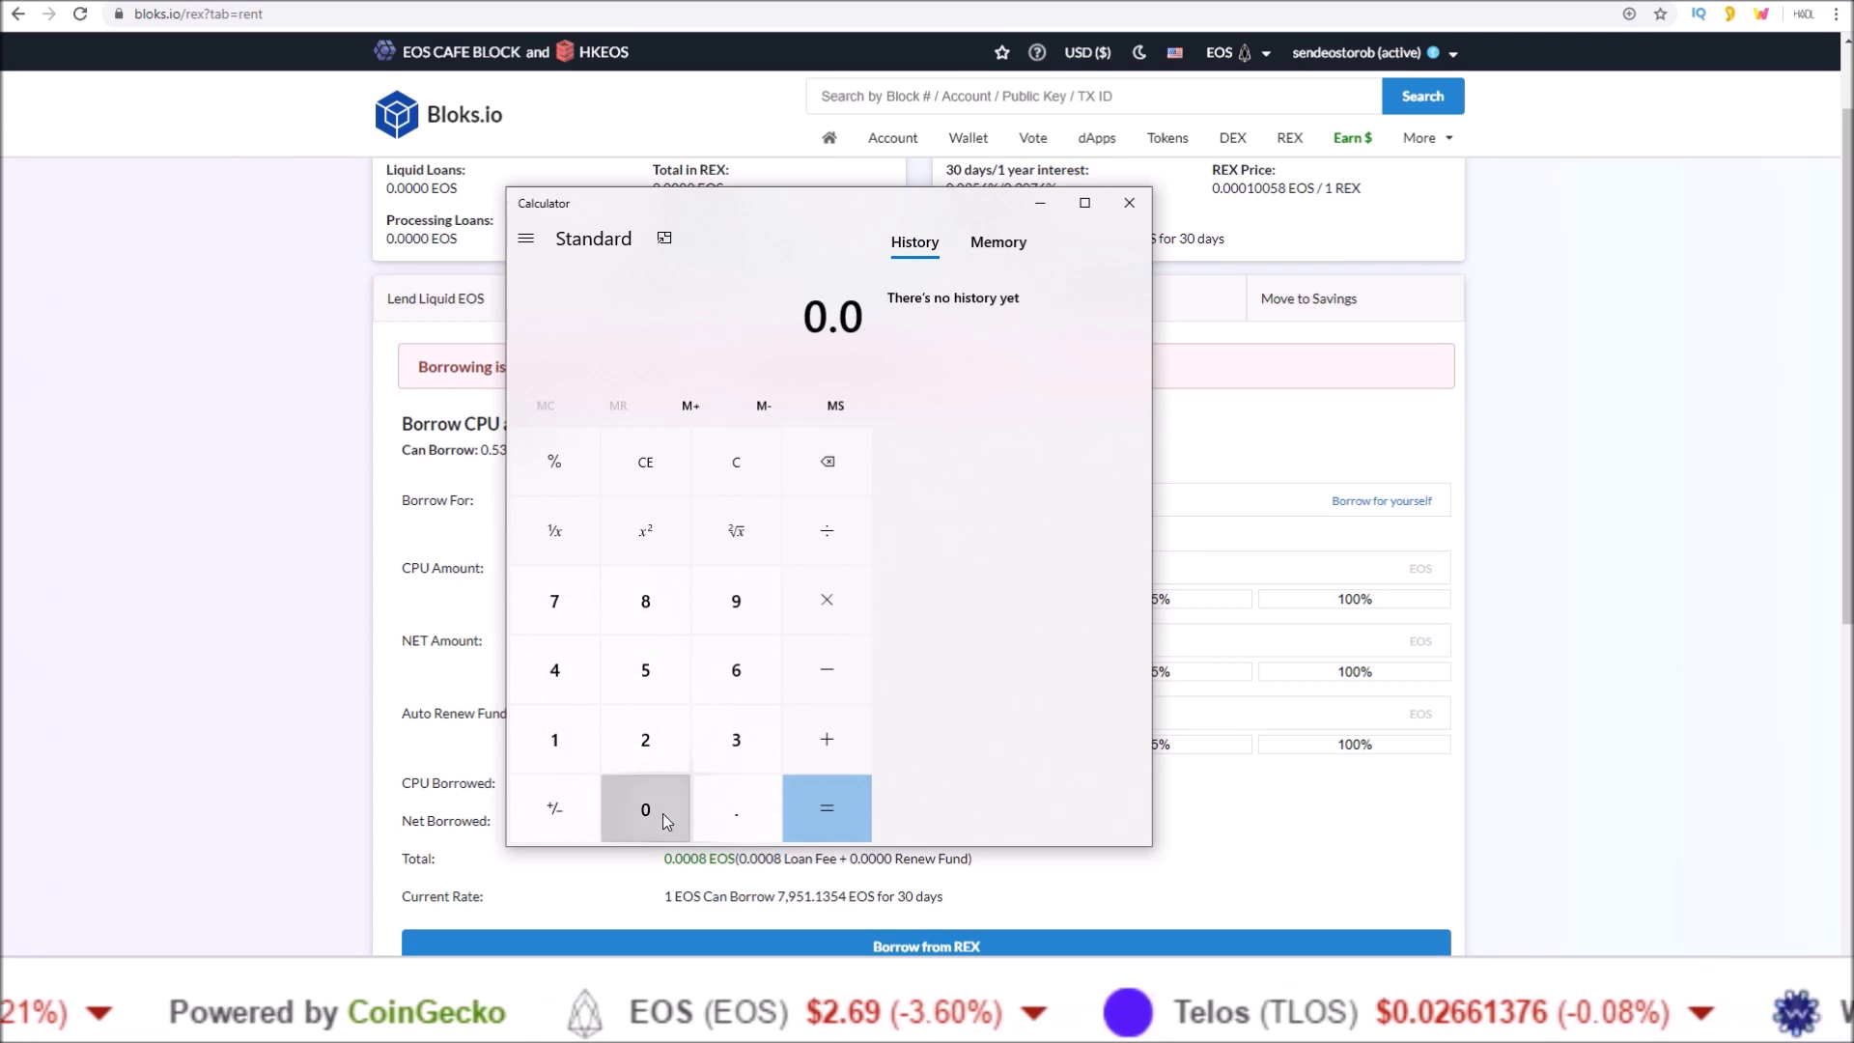
double_click(662, 813)
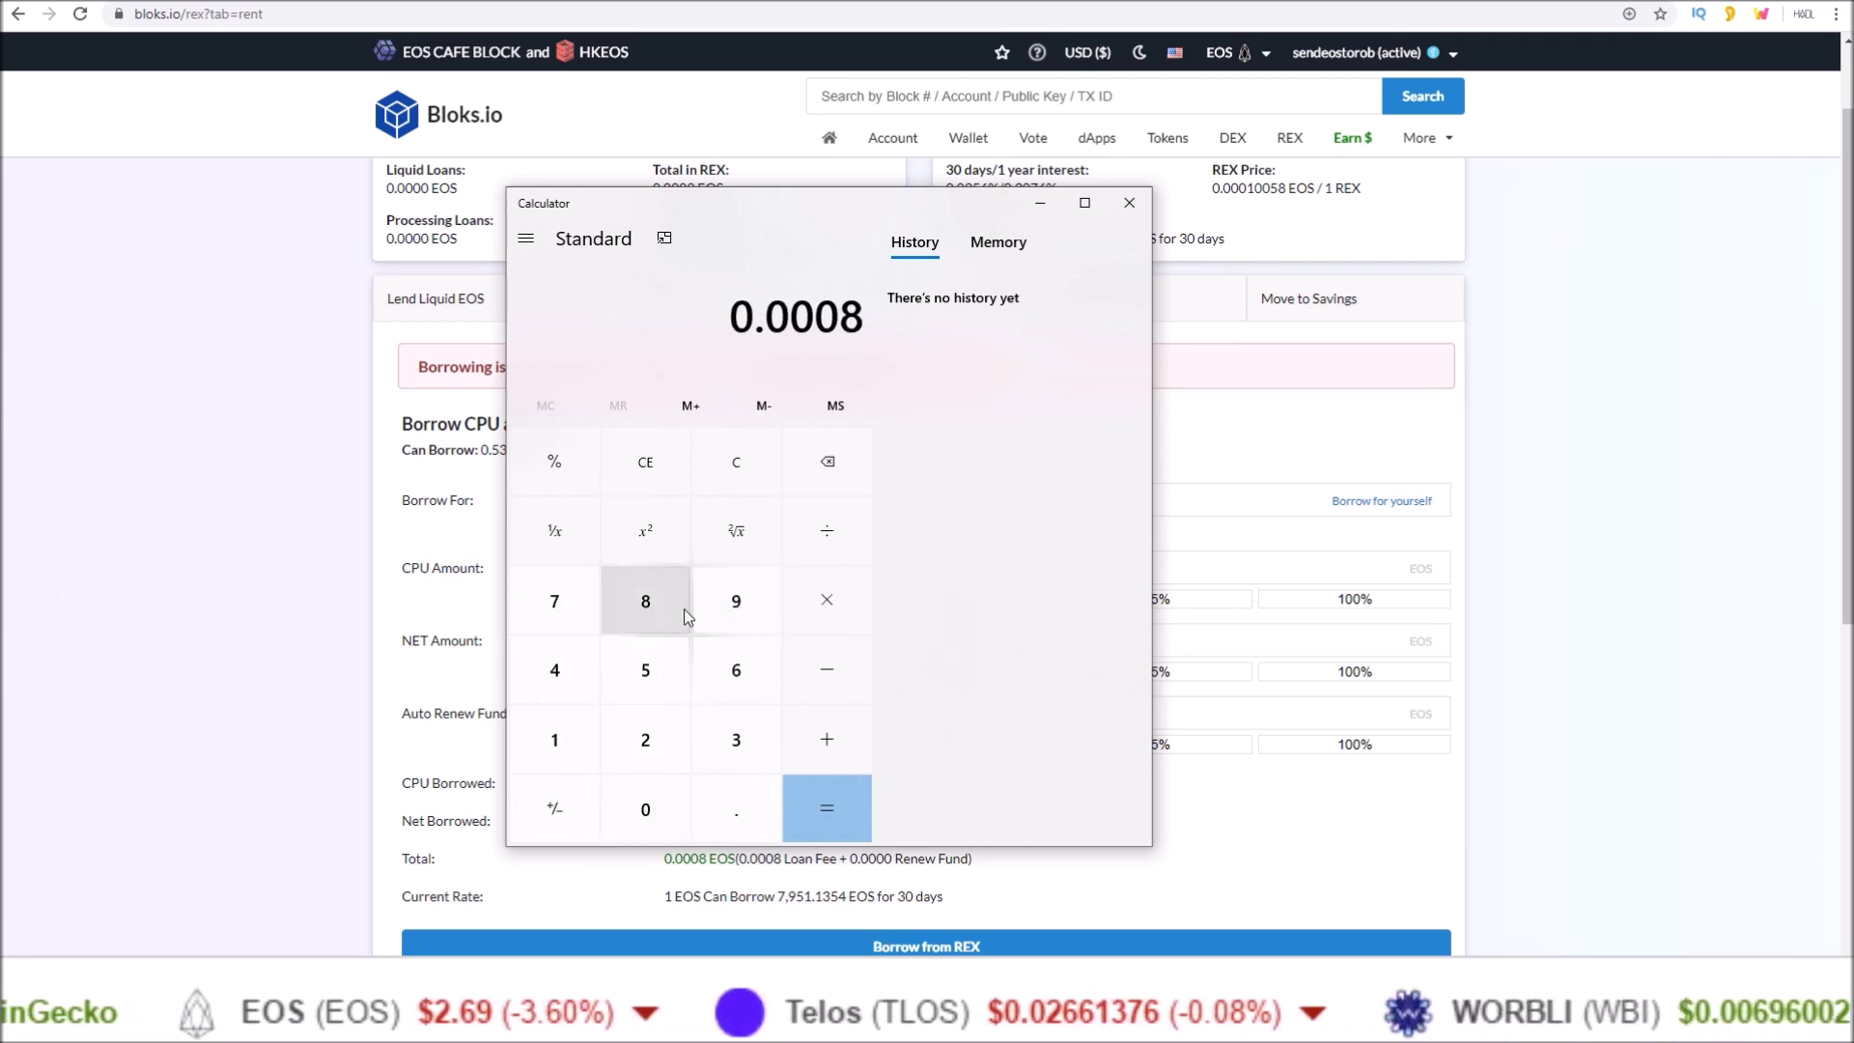
left_click(823, 606)
left_click(671, 748)
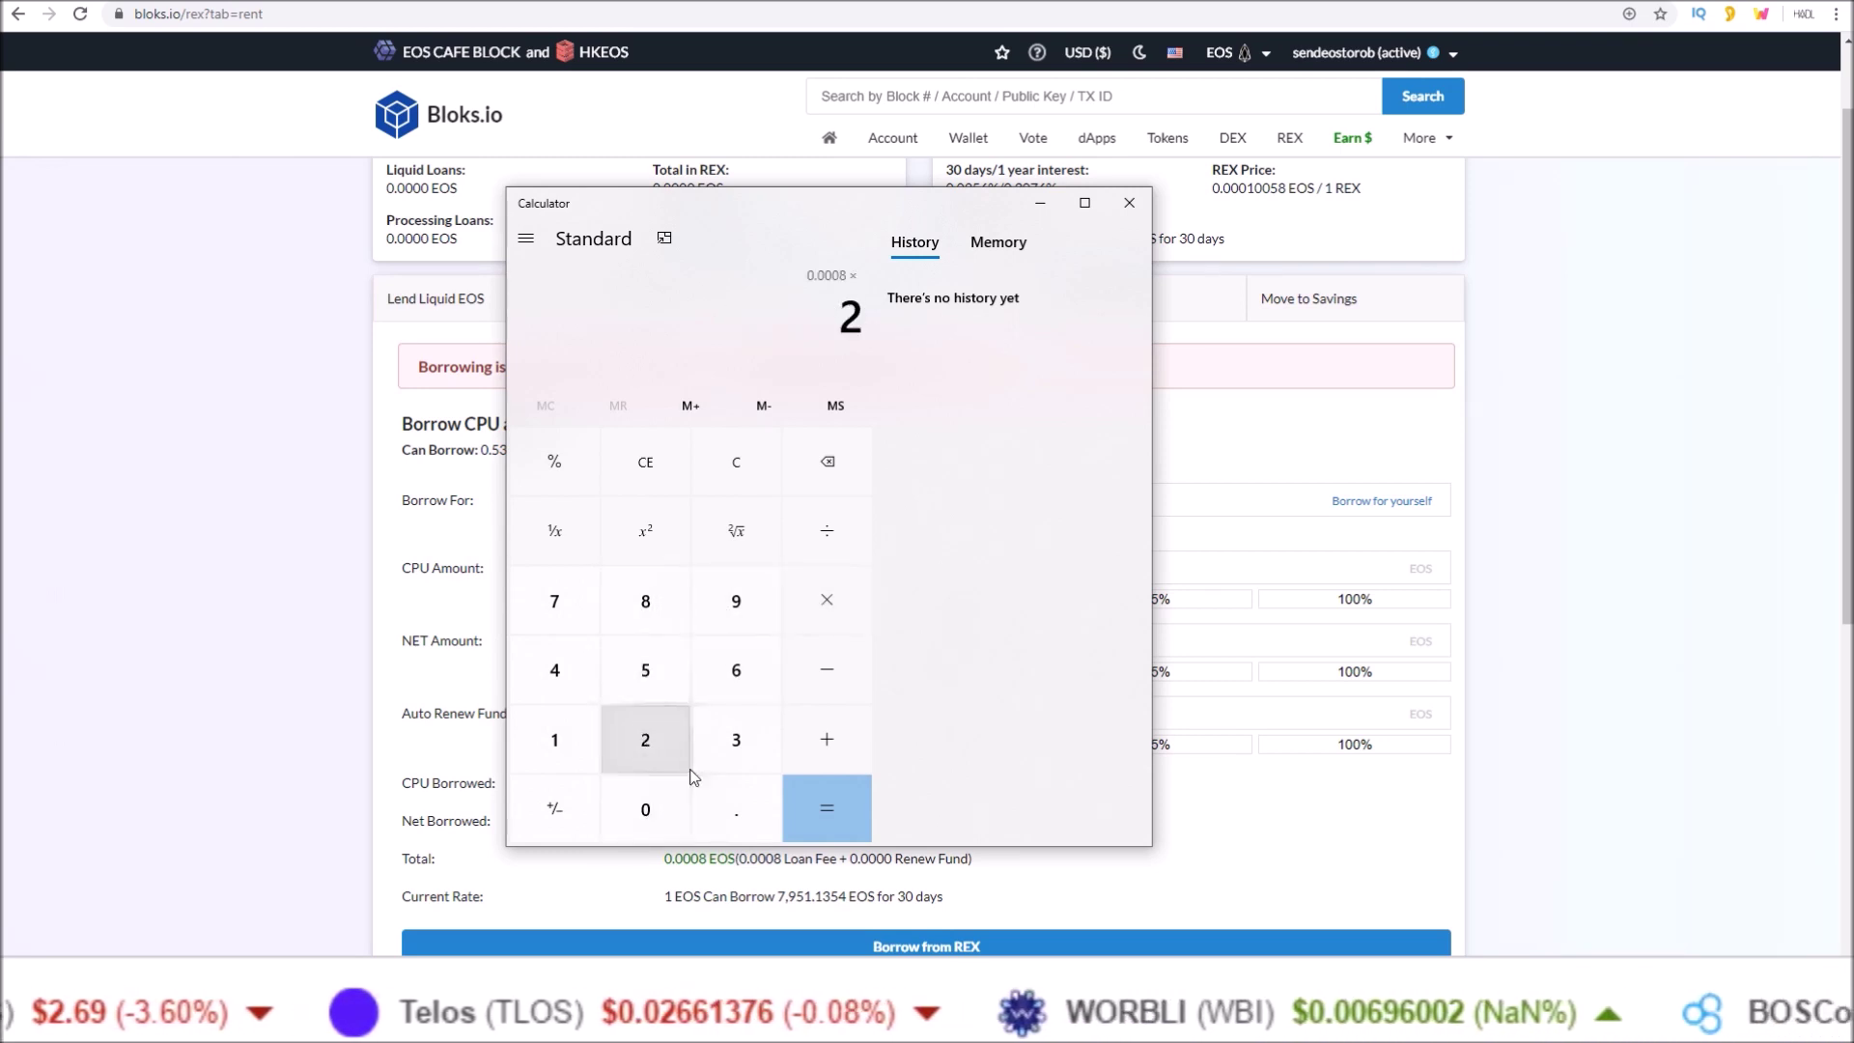
left_click(734, 808)
left_click(566, 611)
left_click(821, 820)
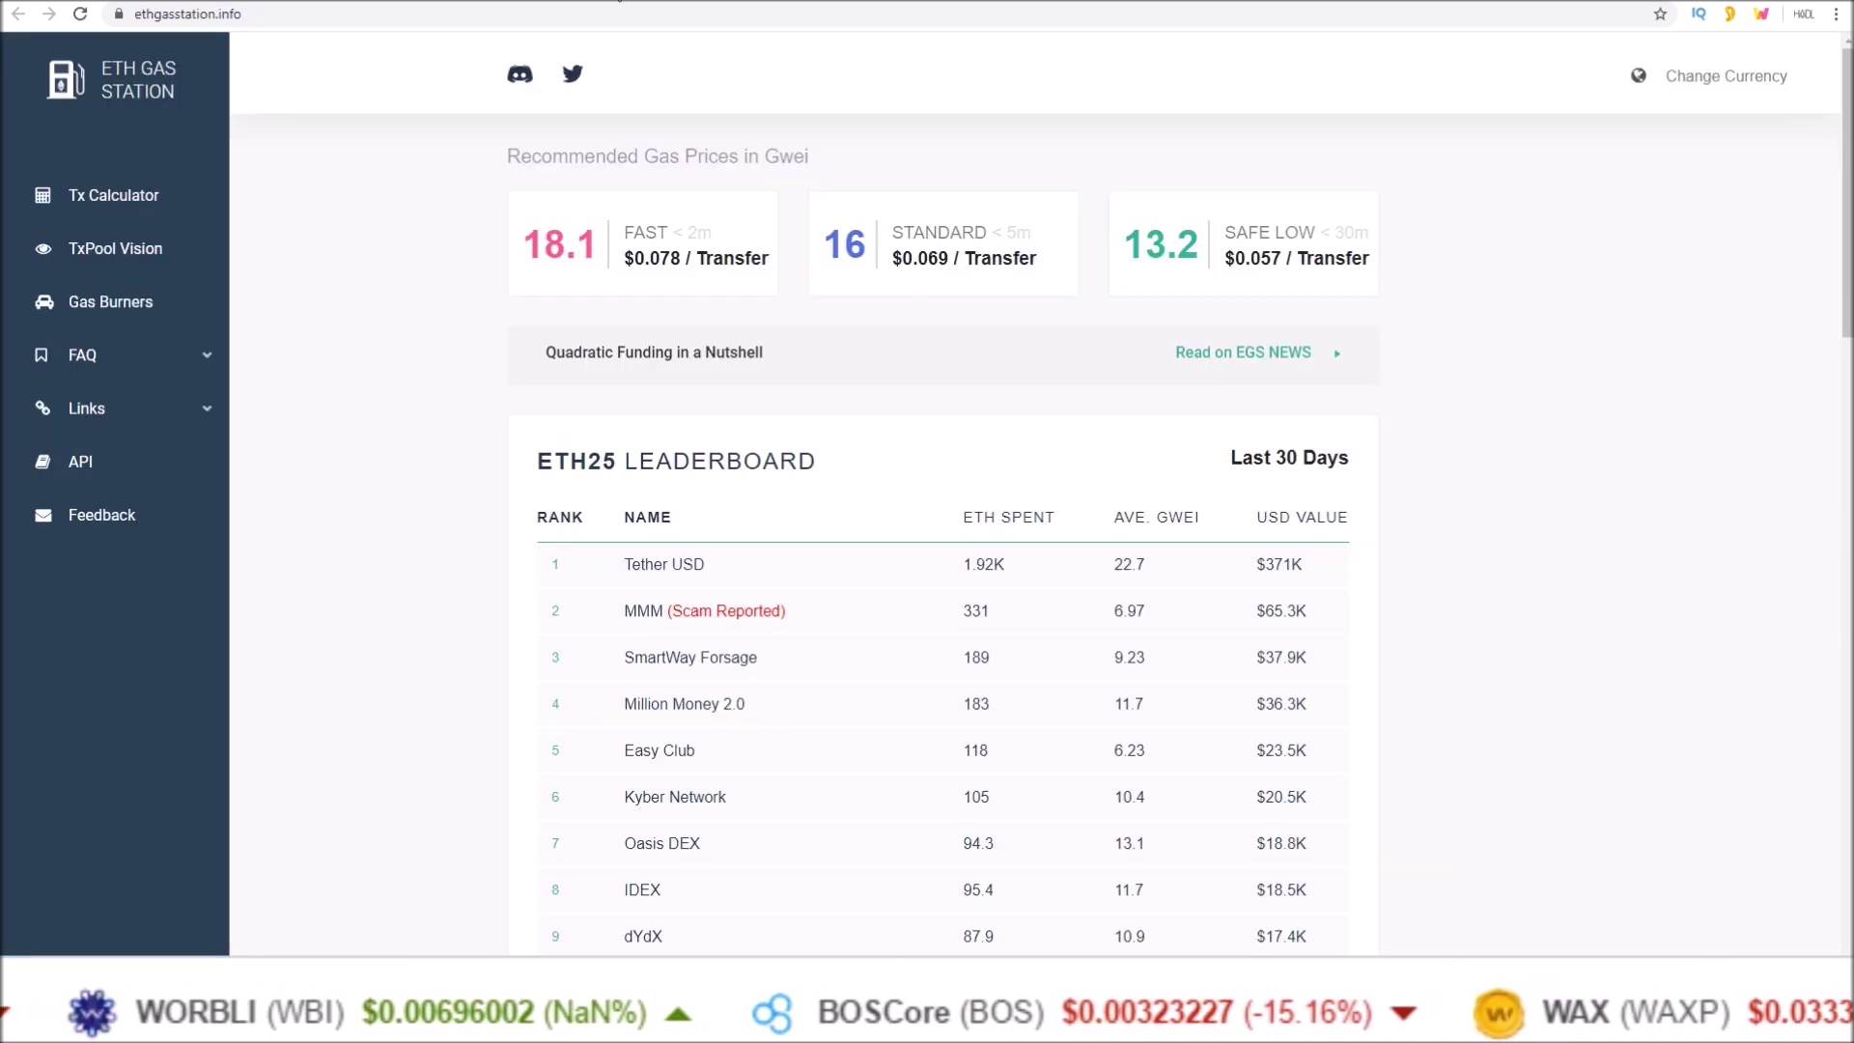
Step: Take the $0.078 fast transfer cost and enter 0.078 ÷ in Calculator
left_click_drag(624, 259, 687, 257)
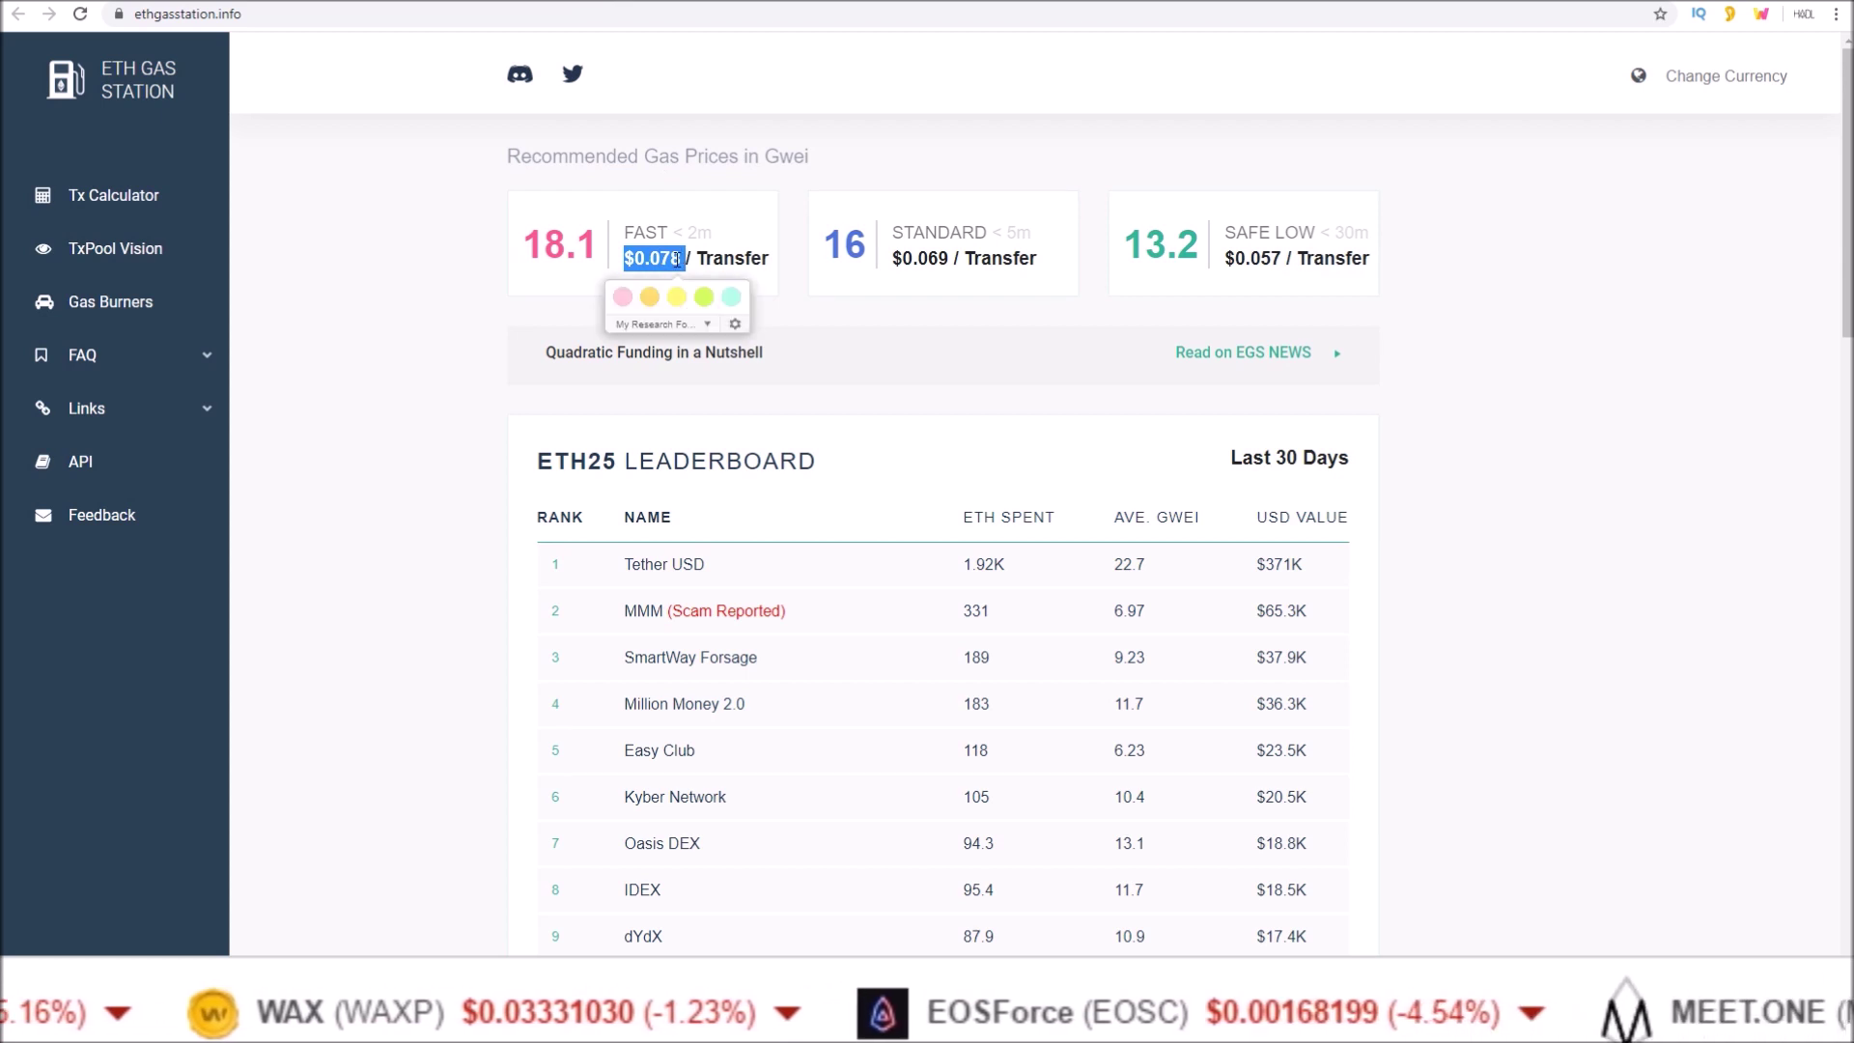
key("alt+Tab")
left_click(745, 809)
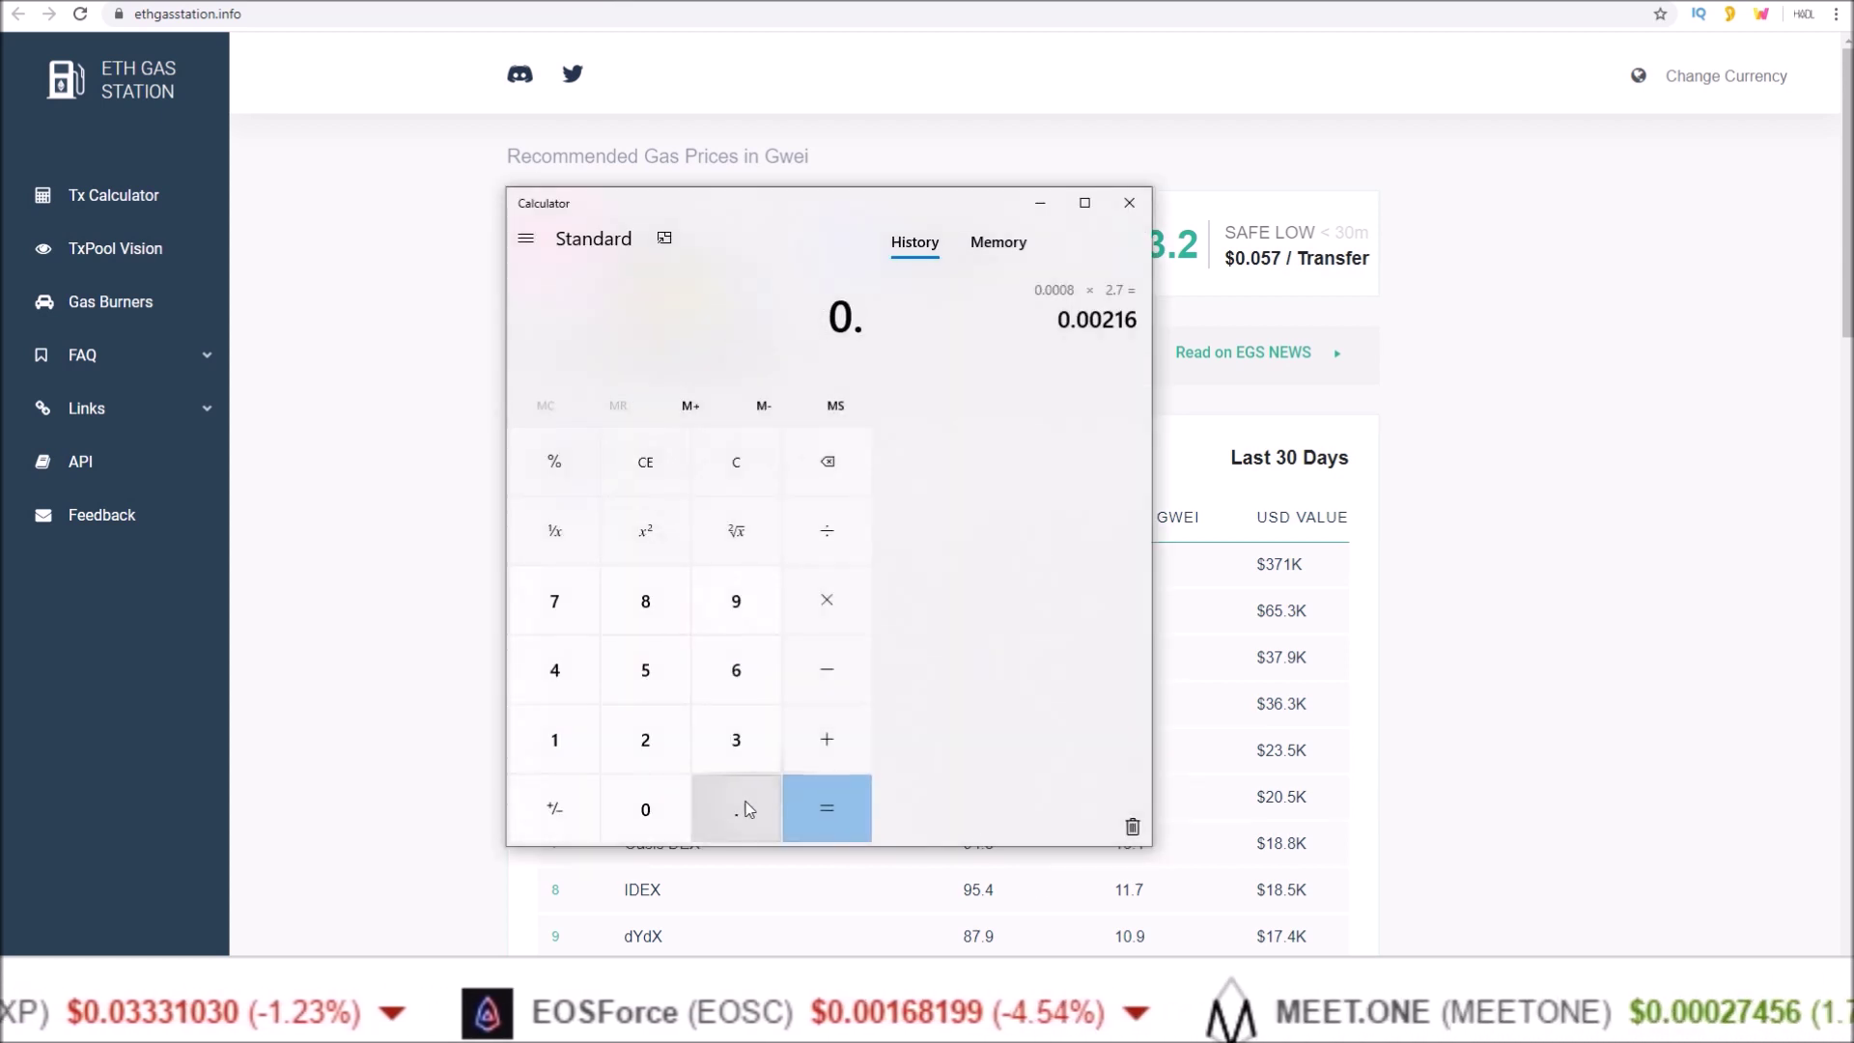
left_click(664, 796)
left_click(559, 588)
left_click(622, 601)
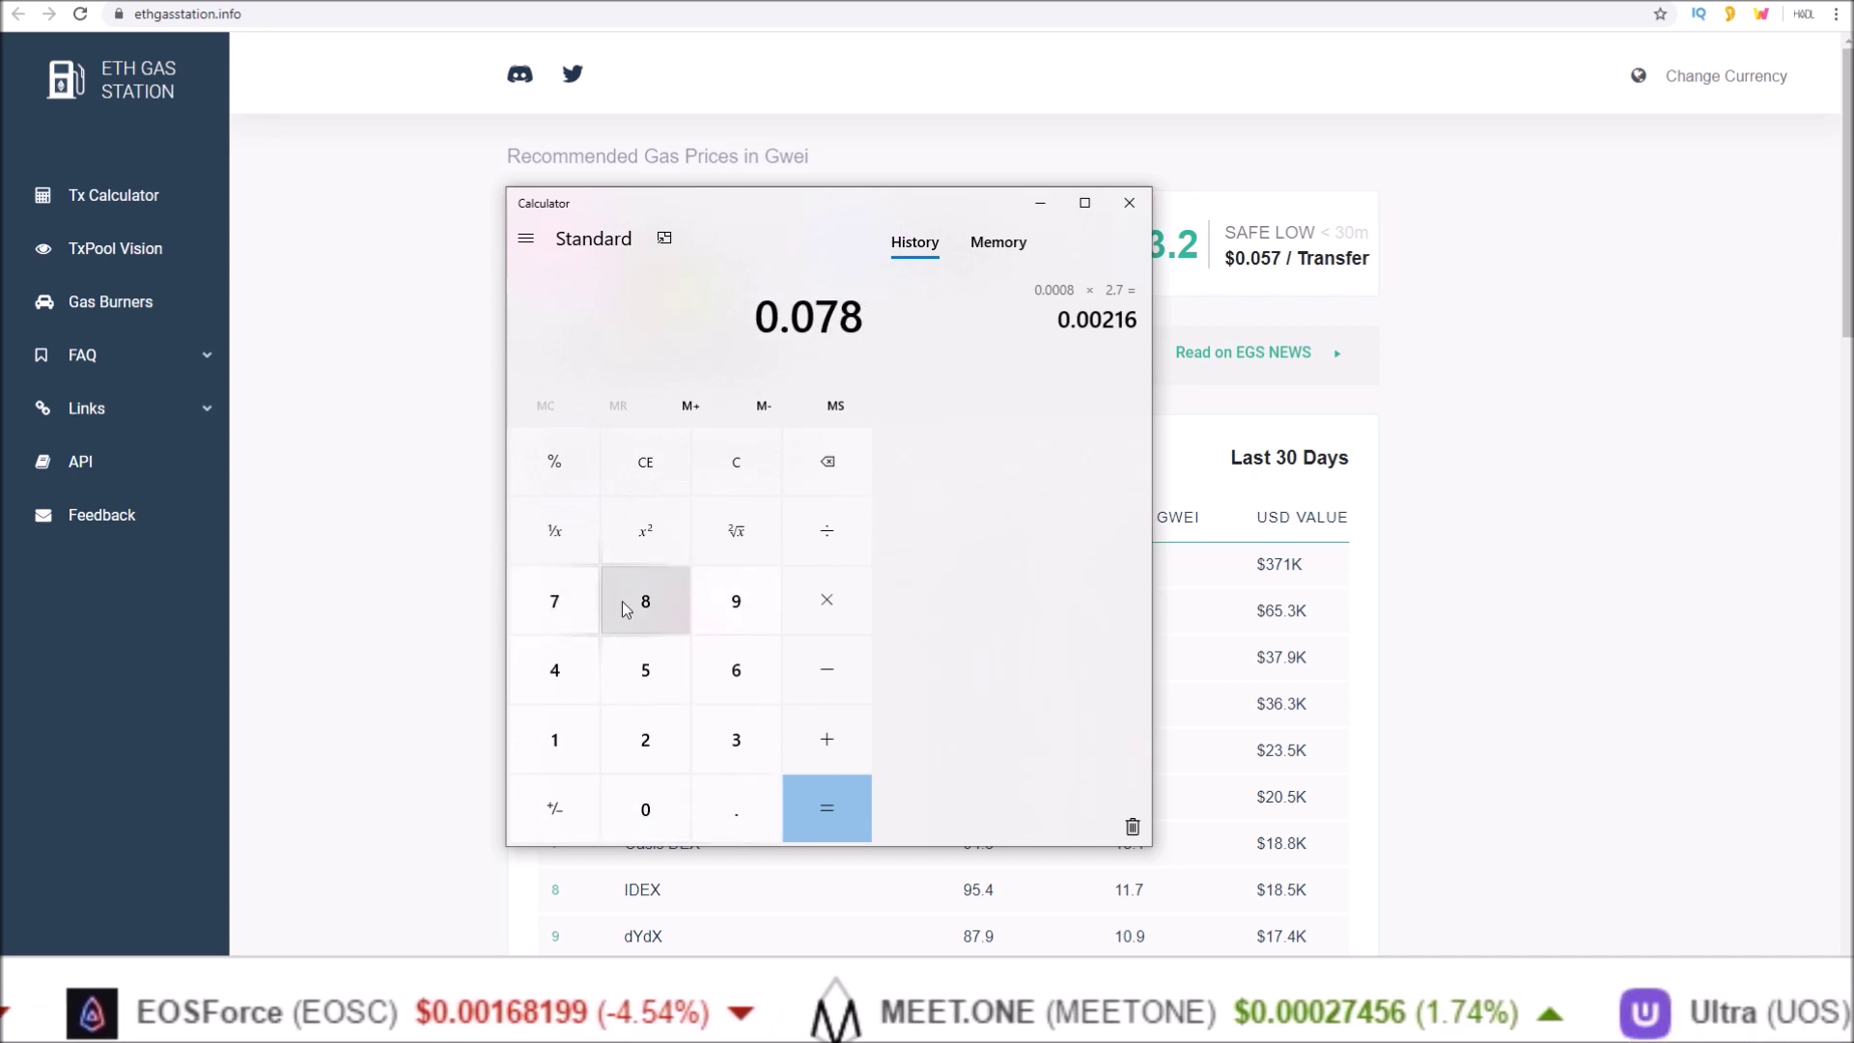
left_click(827, 530)
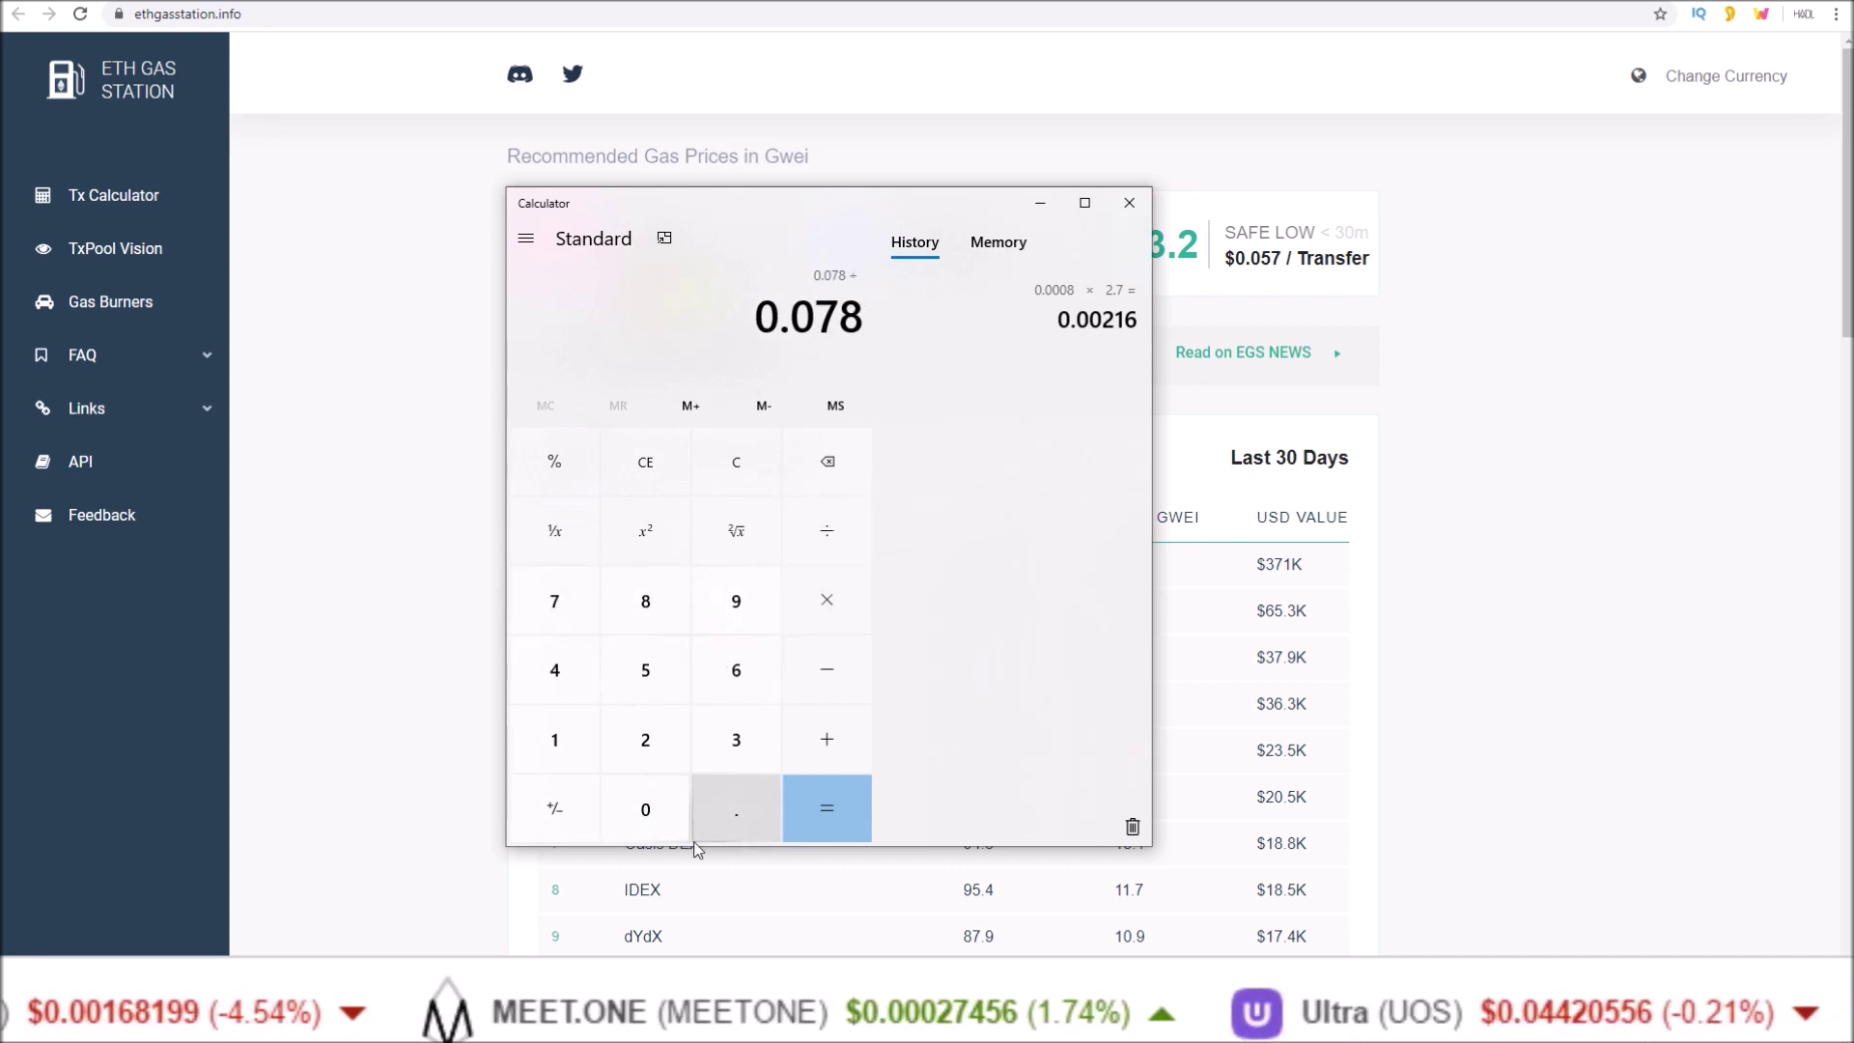
Step: Divide by 0.00216 to get 36.1111111111111
left_click(737, 815)
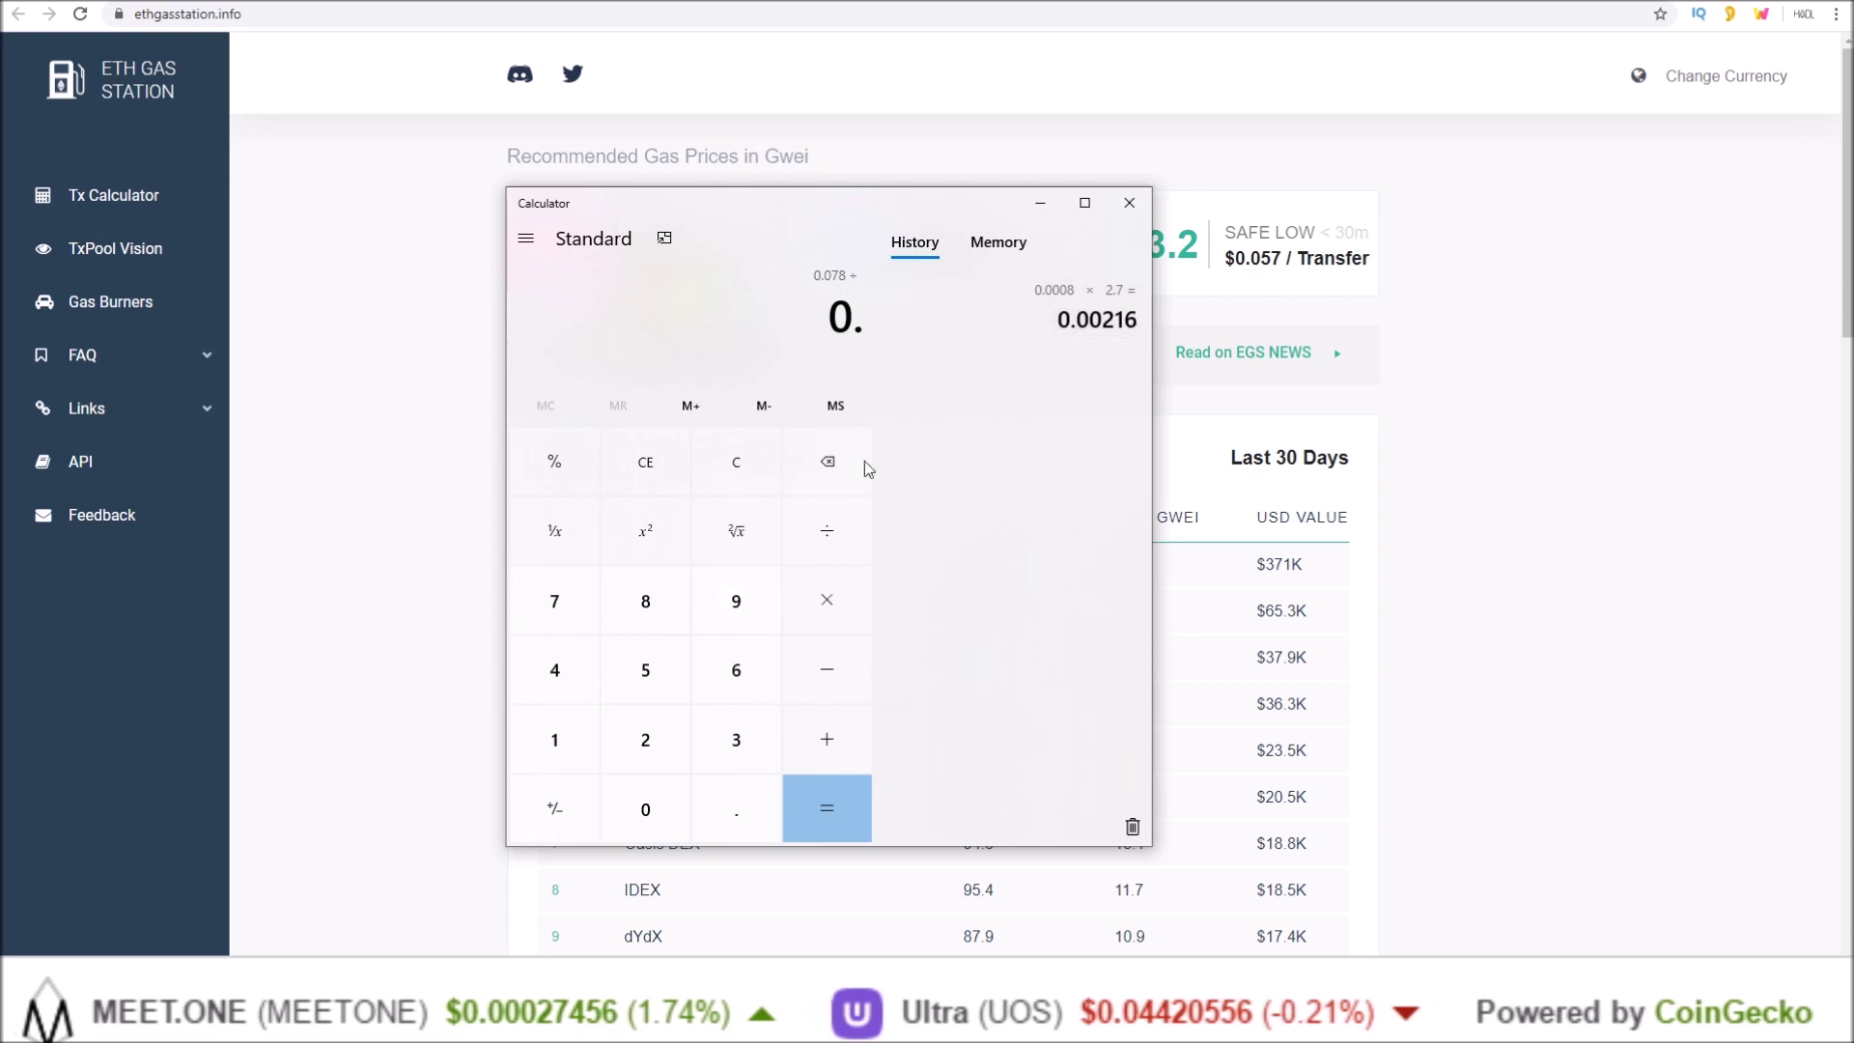
double_click(651, 807)
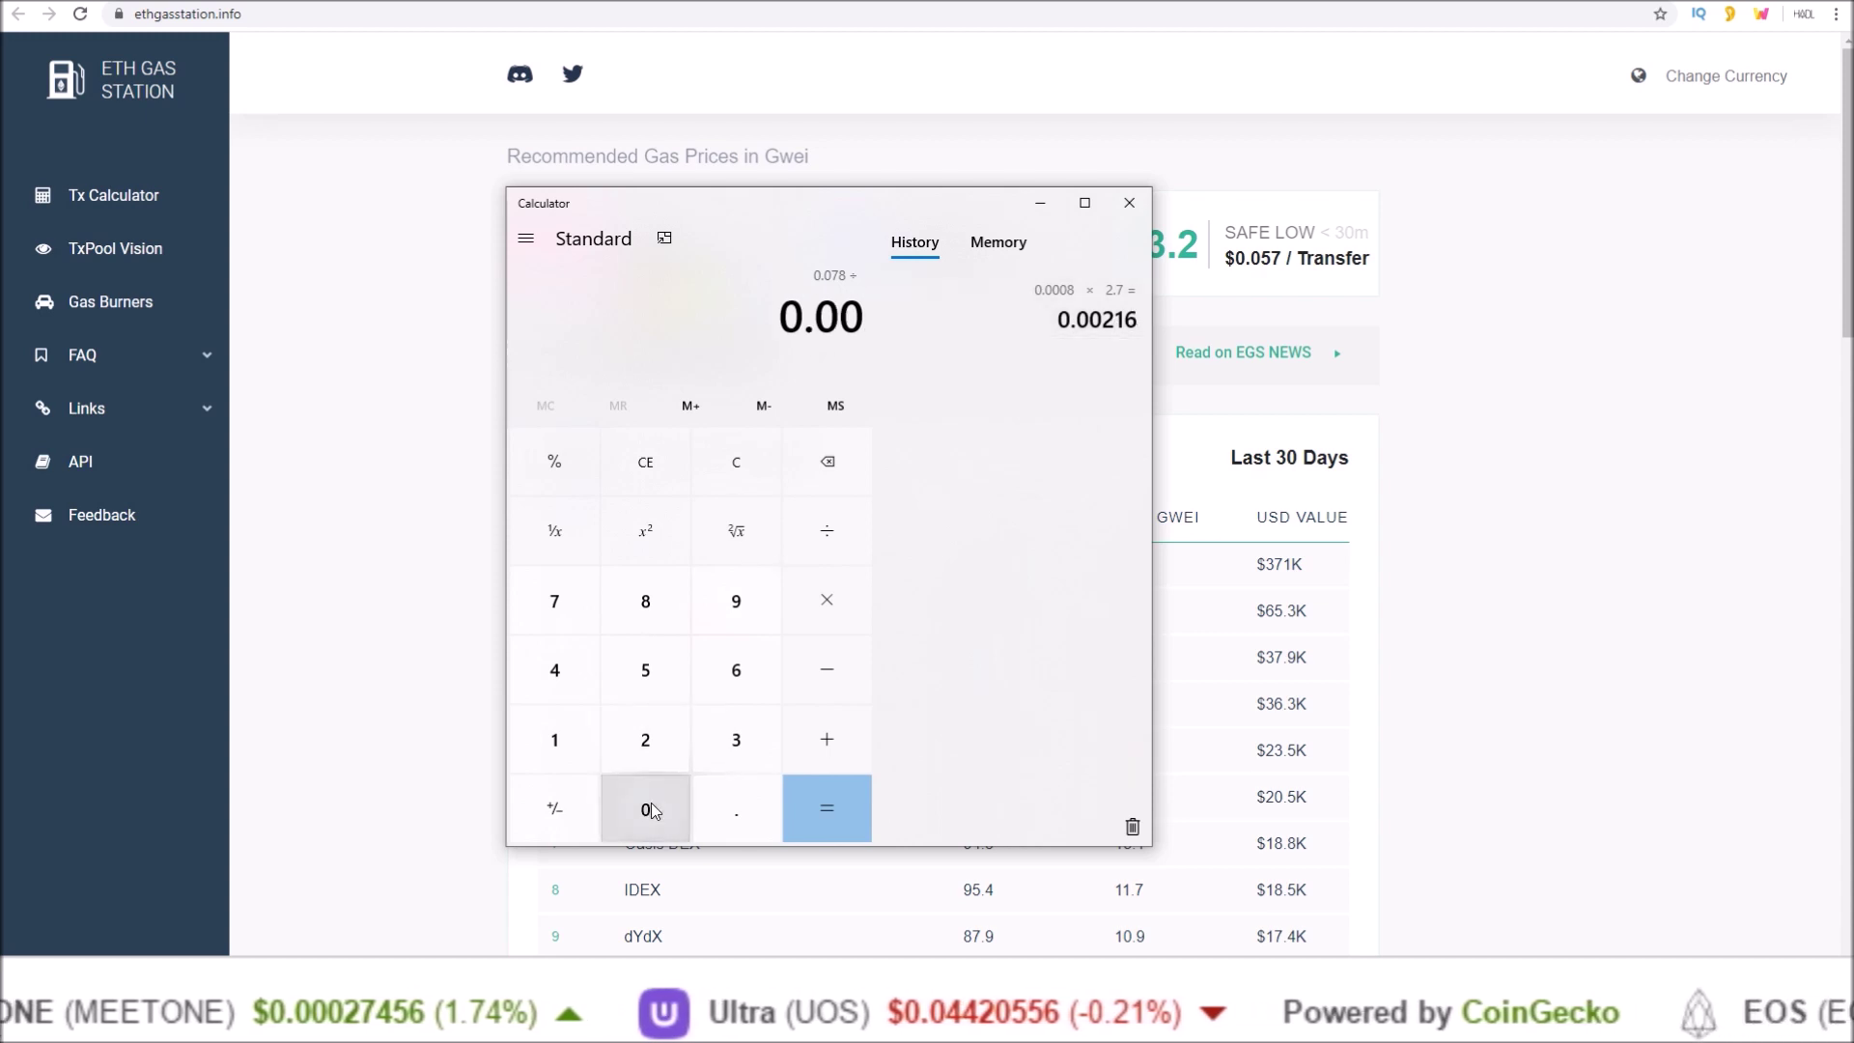
left_click(645, 745)
left_click(582, 742)
left_click(740, 682)
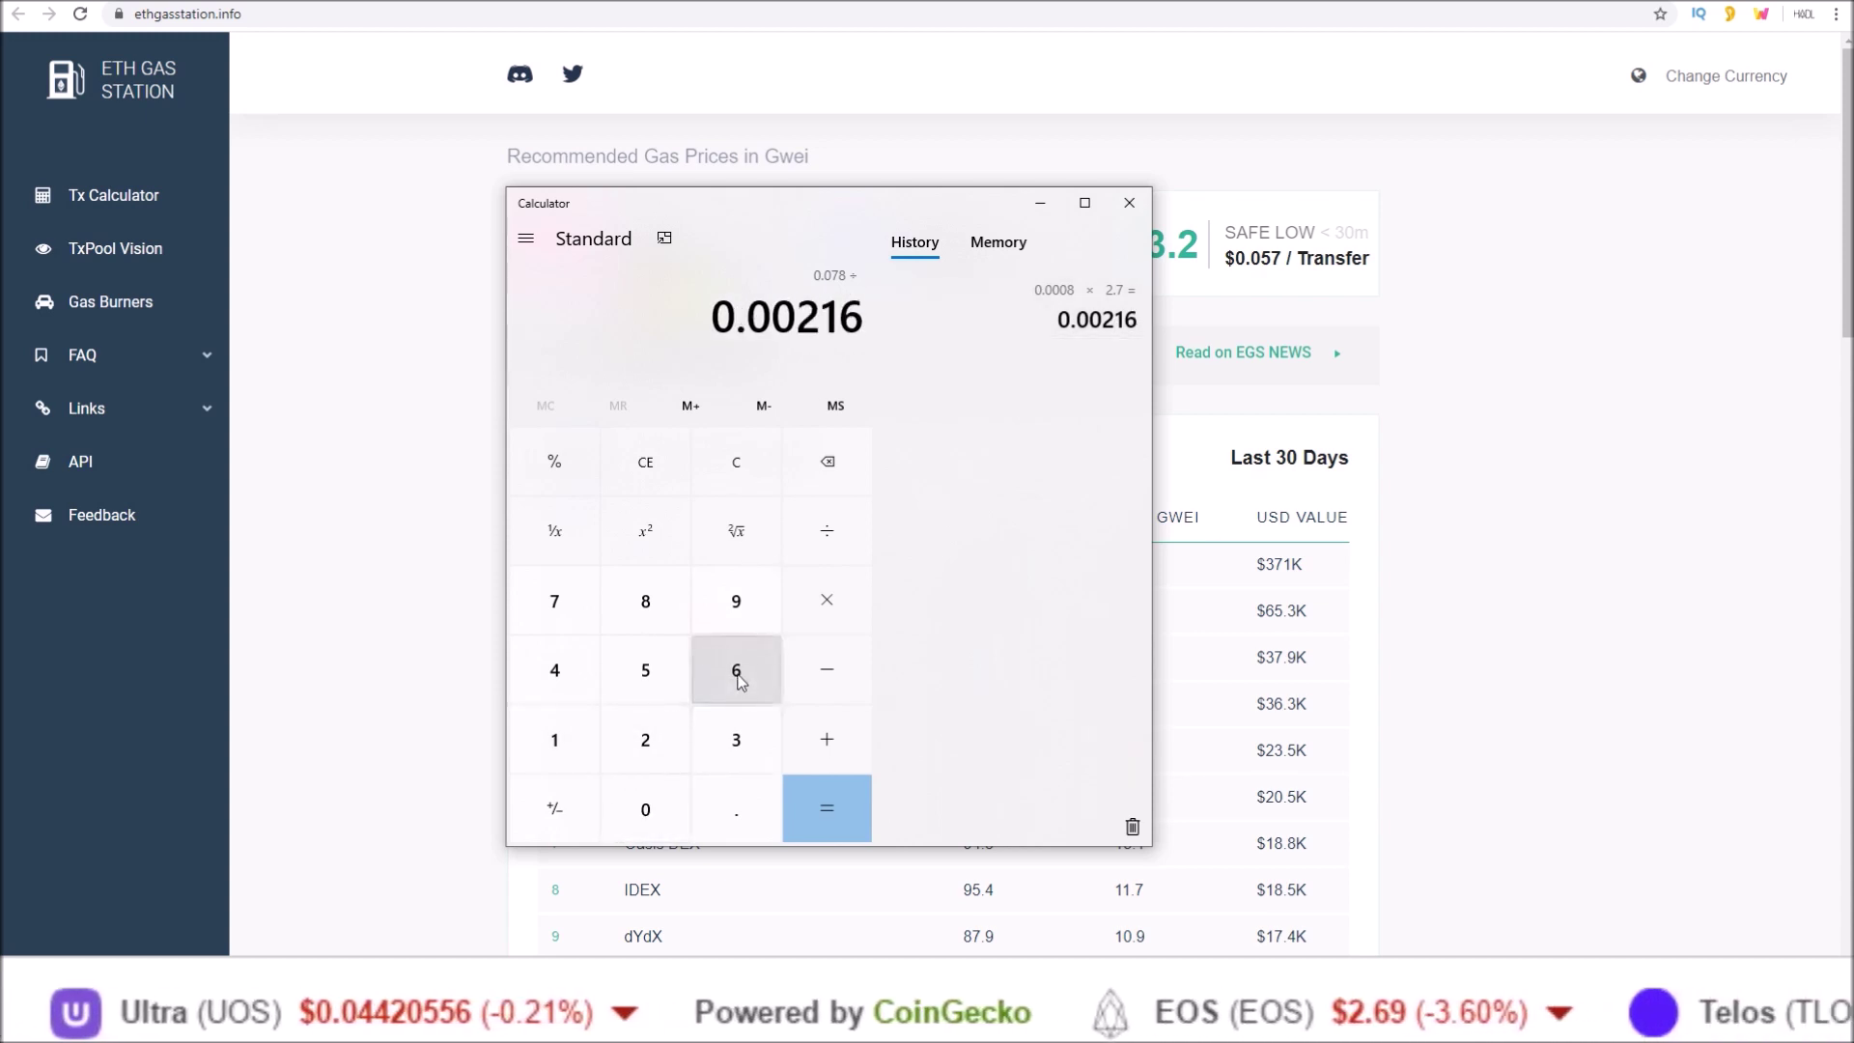
left_click(798, 805)
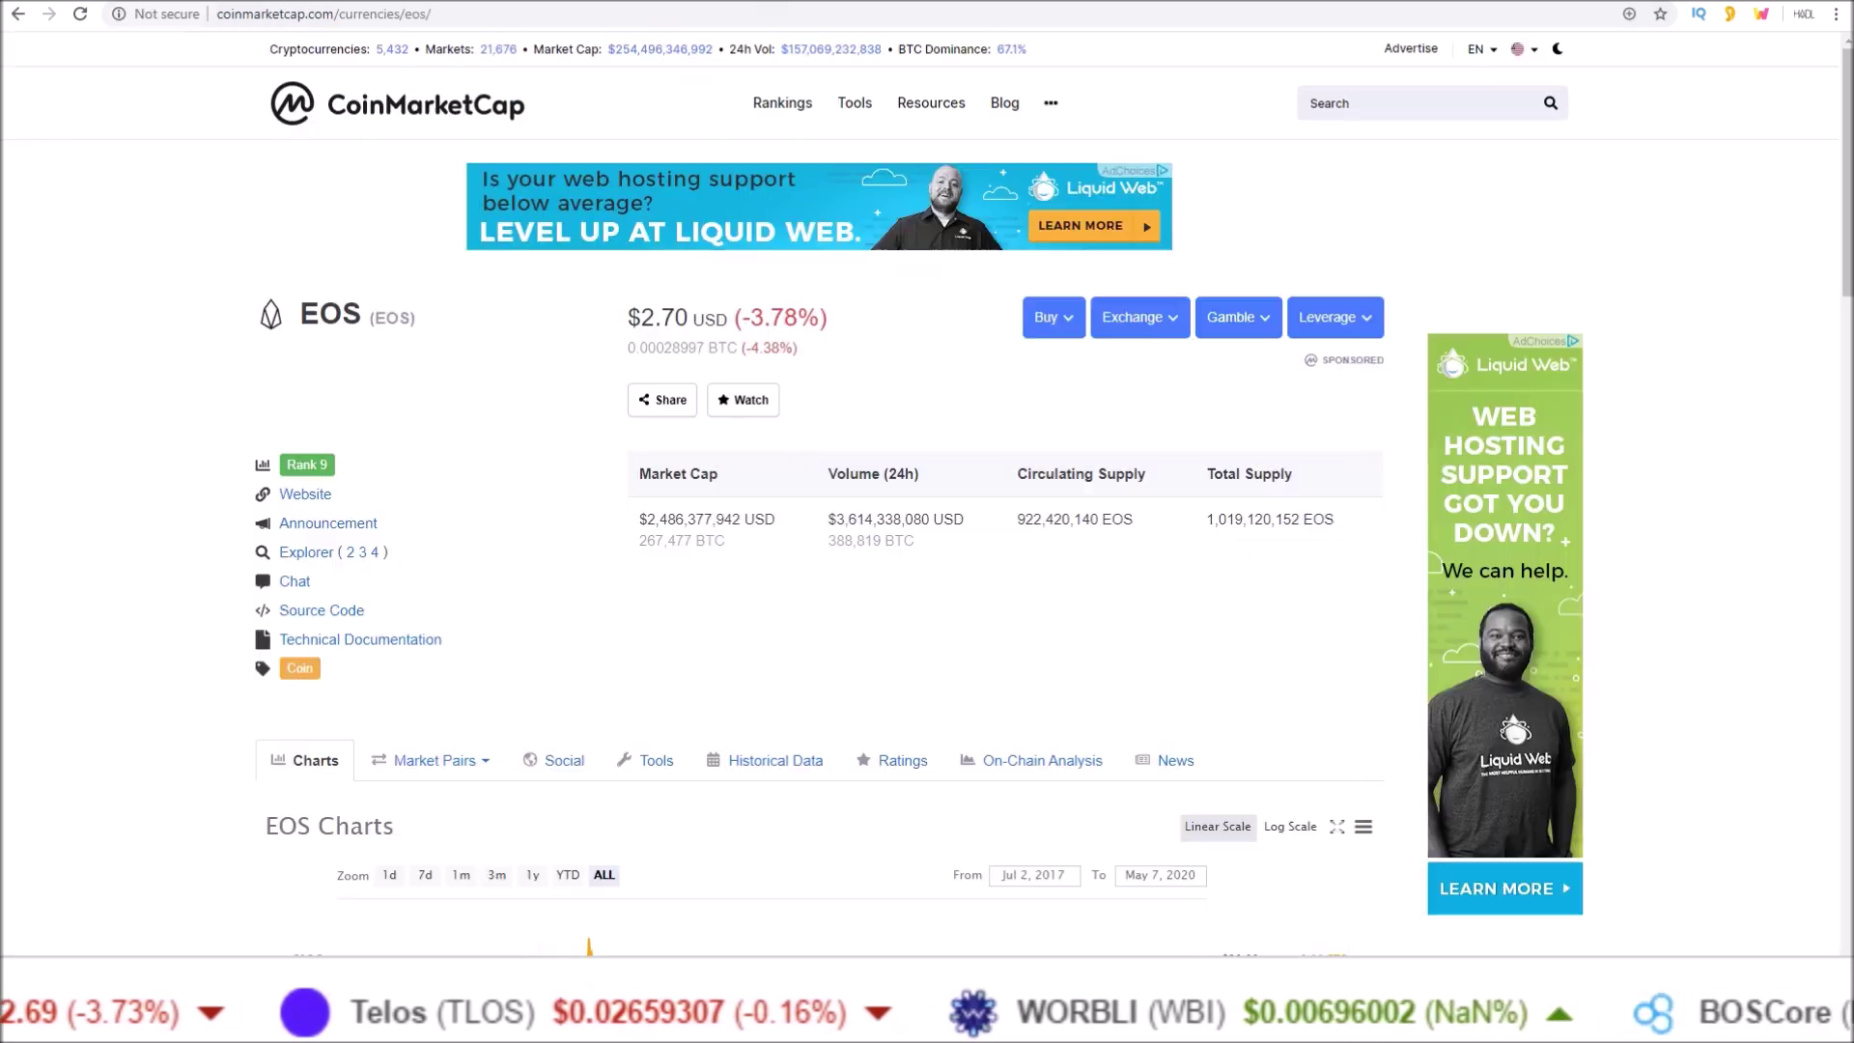
Step: Check the $2.70 EOS price and multiply 36.1111111111111 × 2.70 = 97.5
left_click(772, 5)
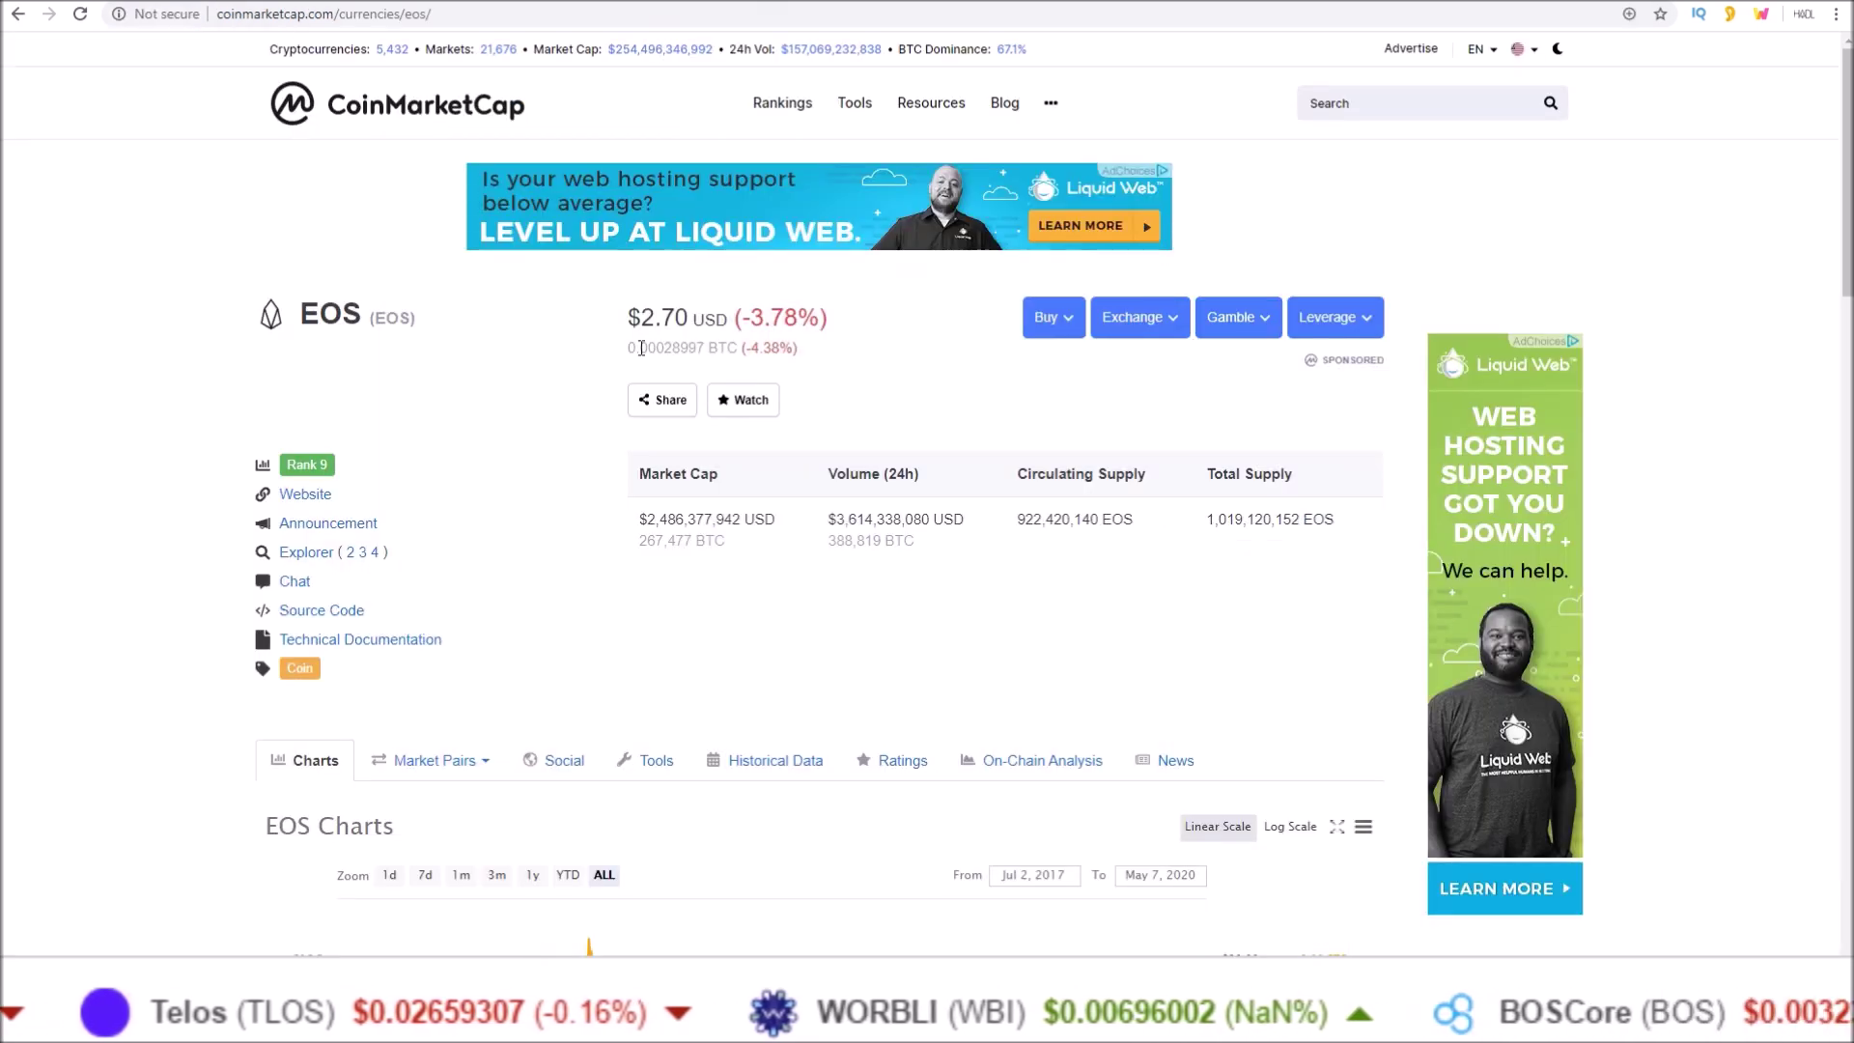
key("alt+Tab")
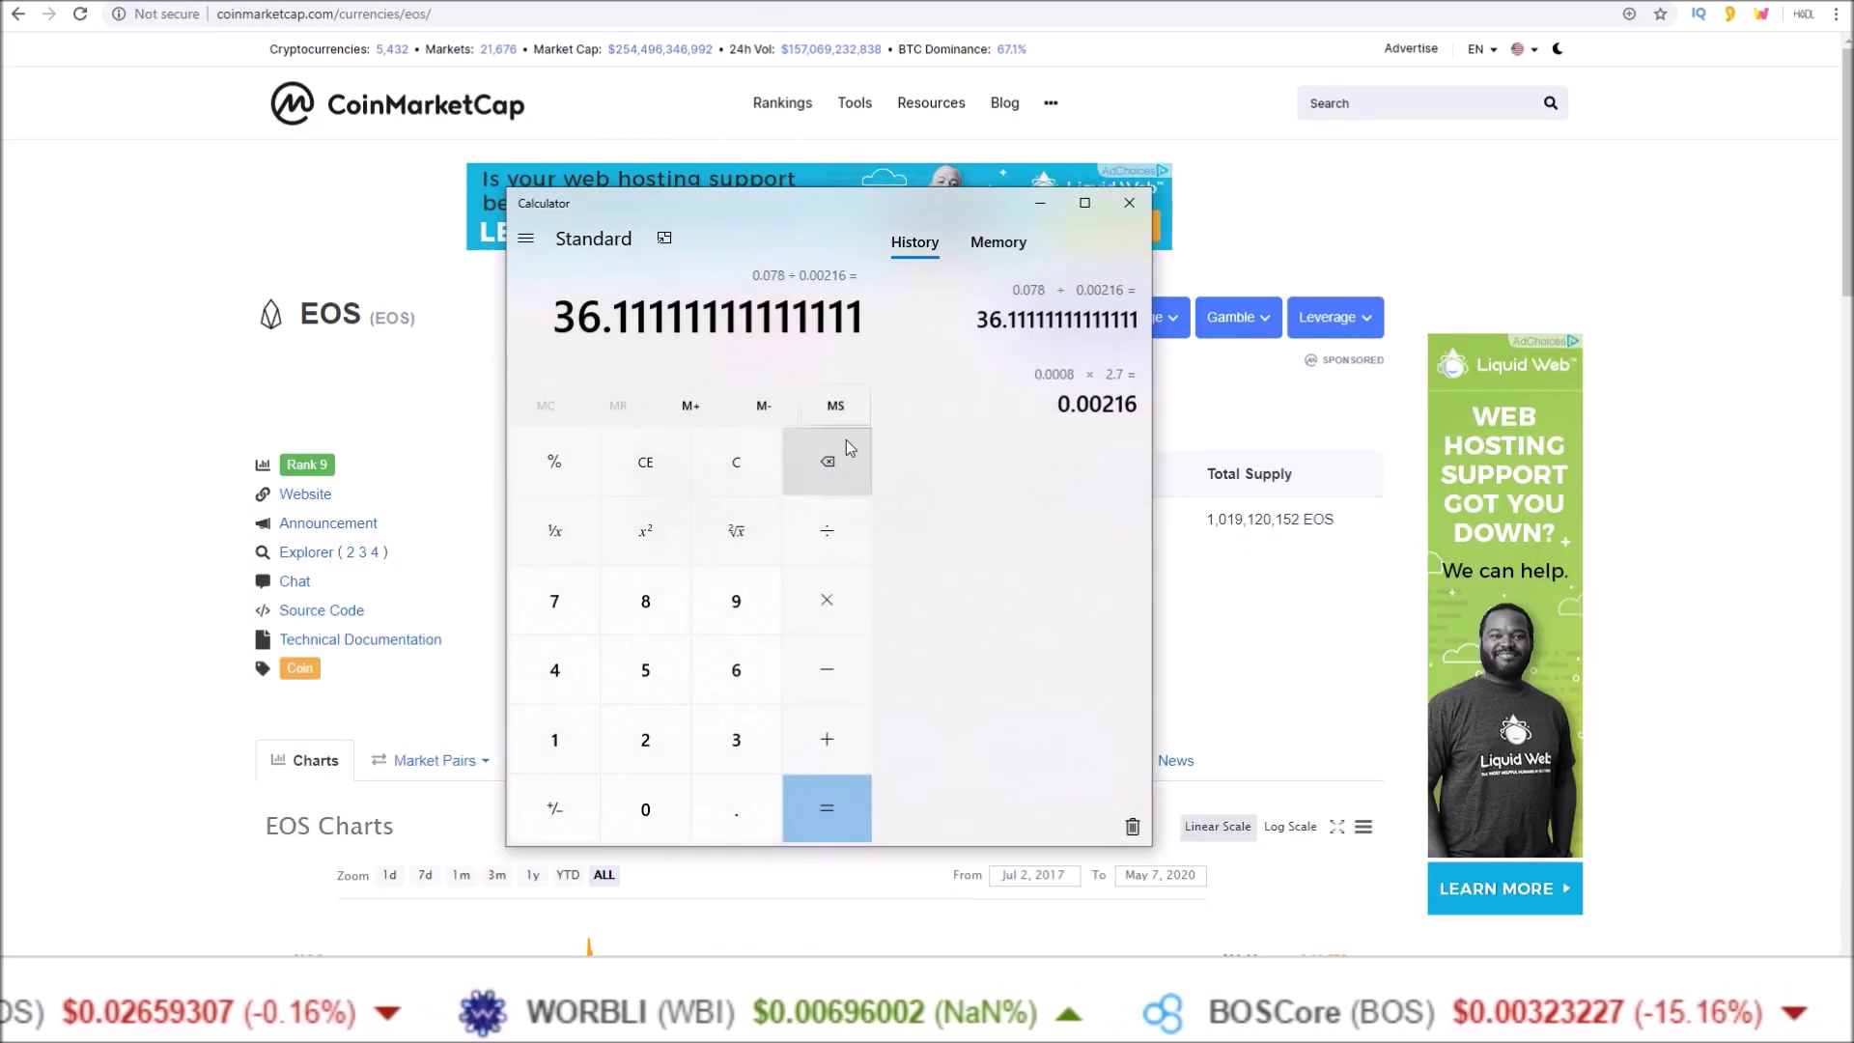
left_click(822, 613)
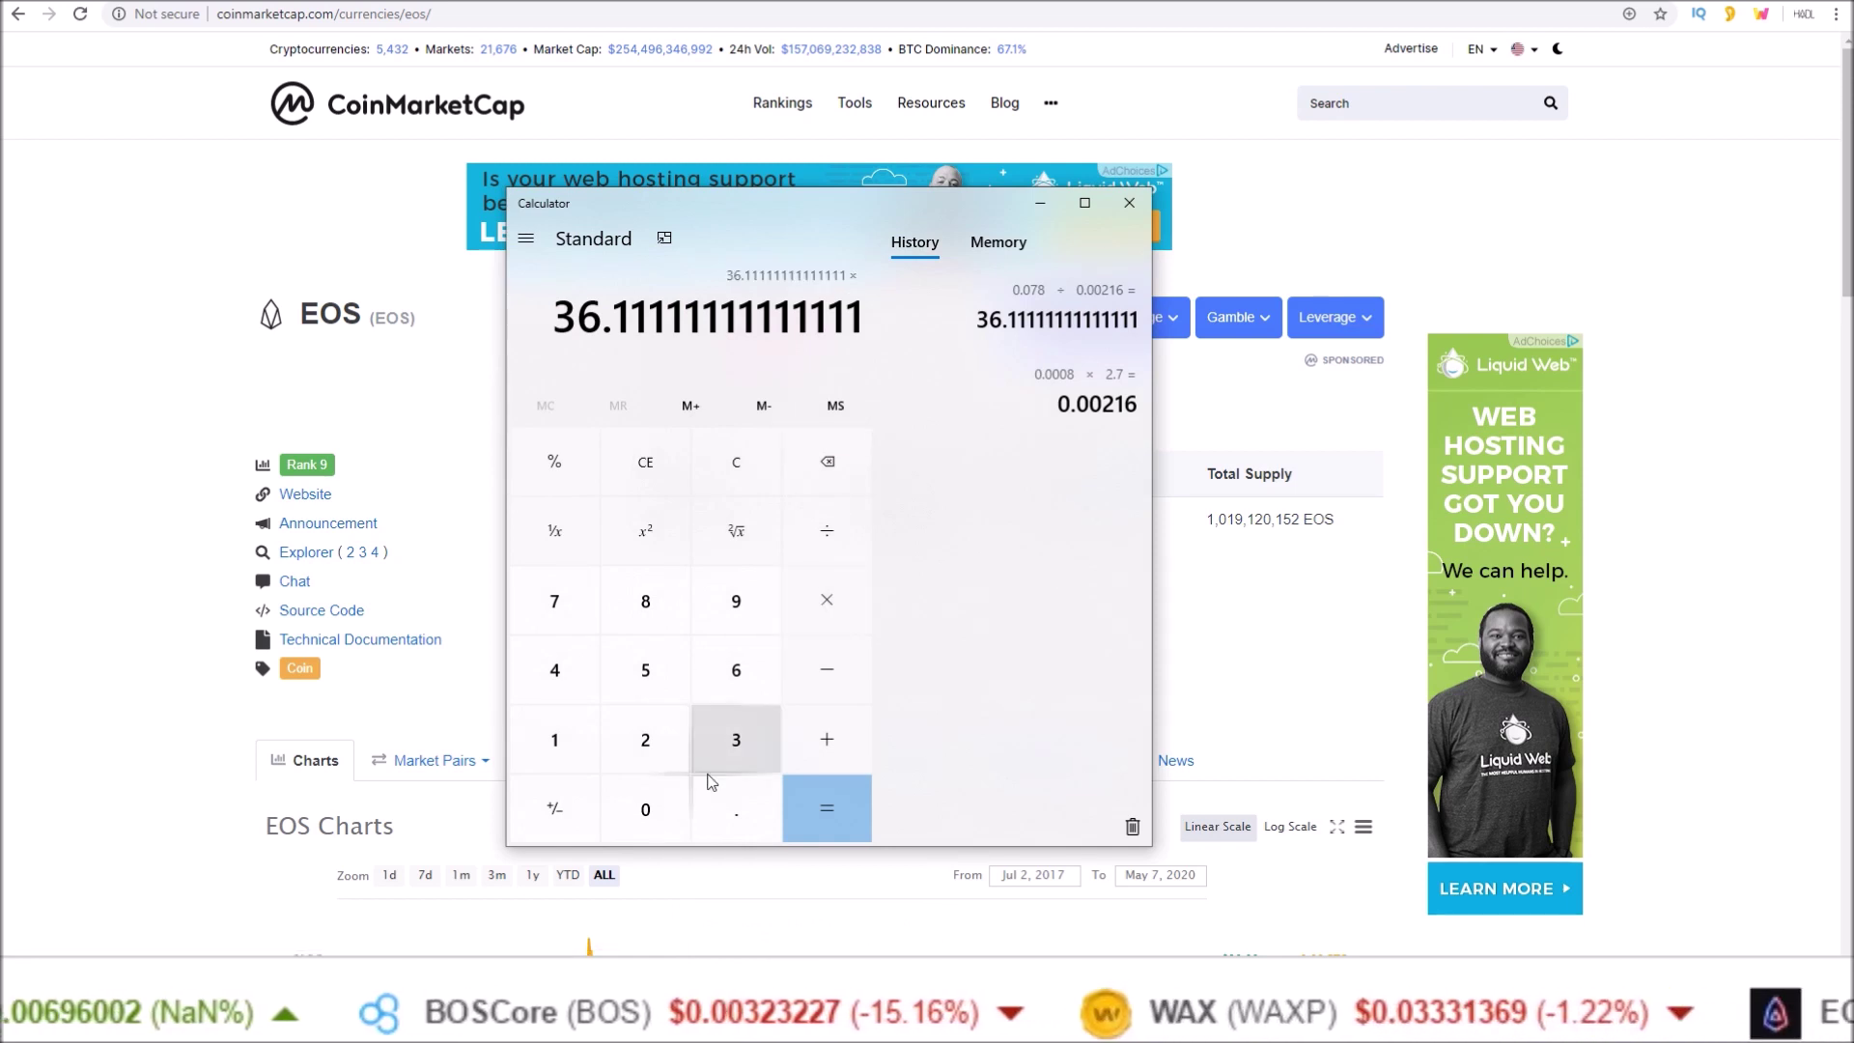
left_click(643, 744)
left_click(717, 807)
left_click(573, 610)
left_click(641, 802)
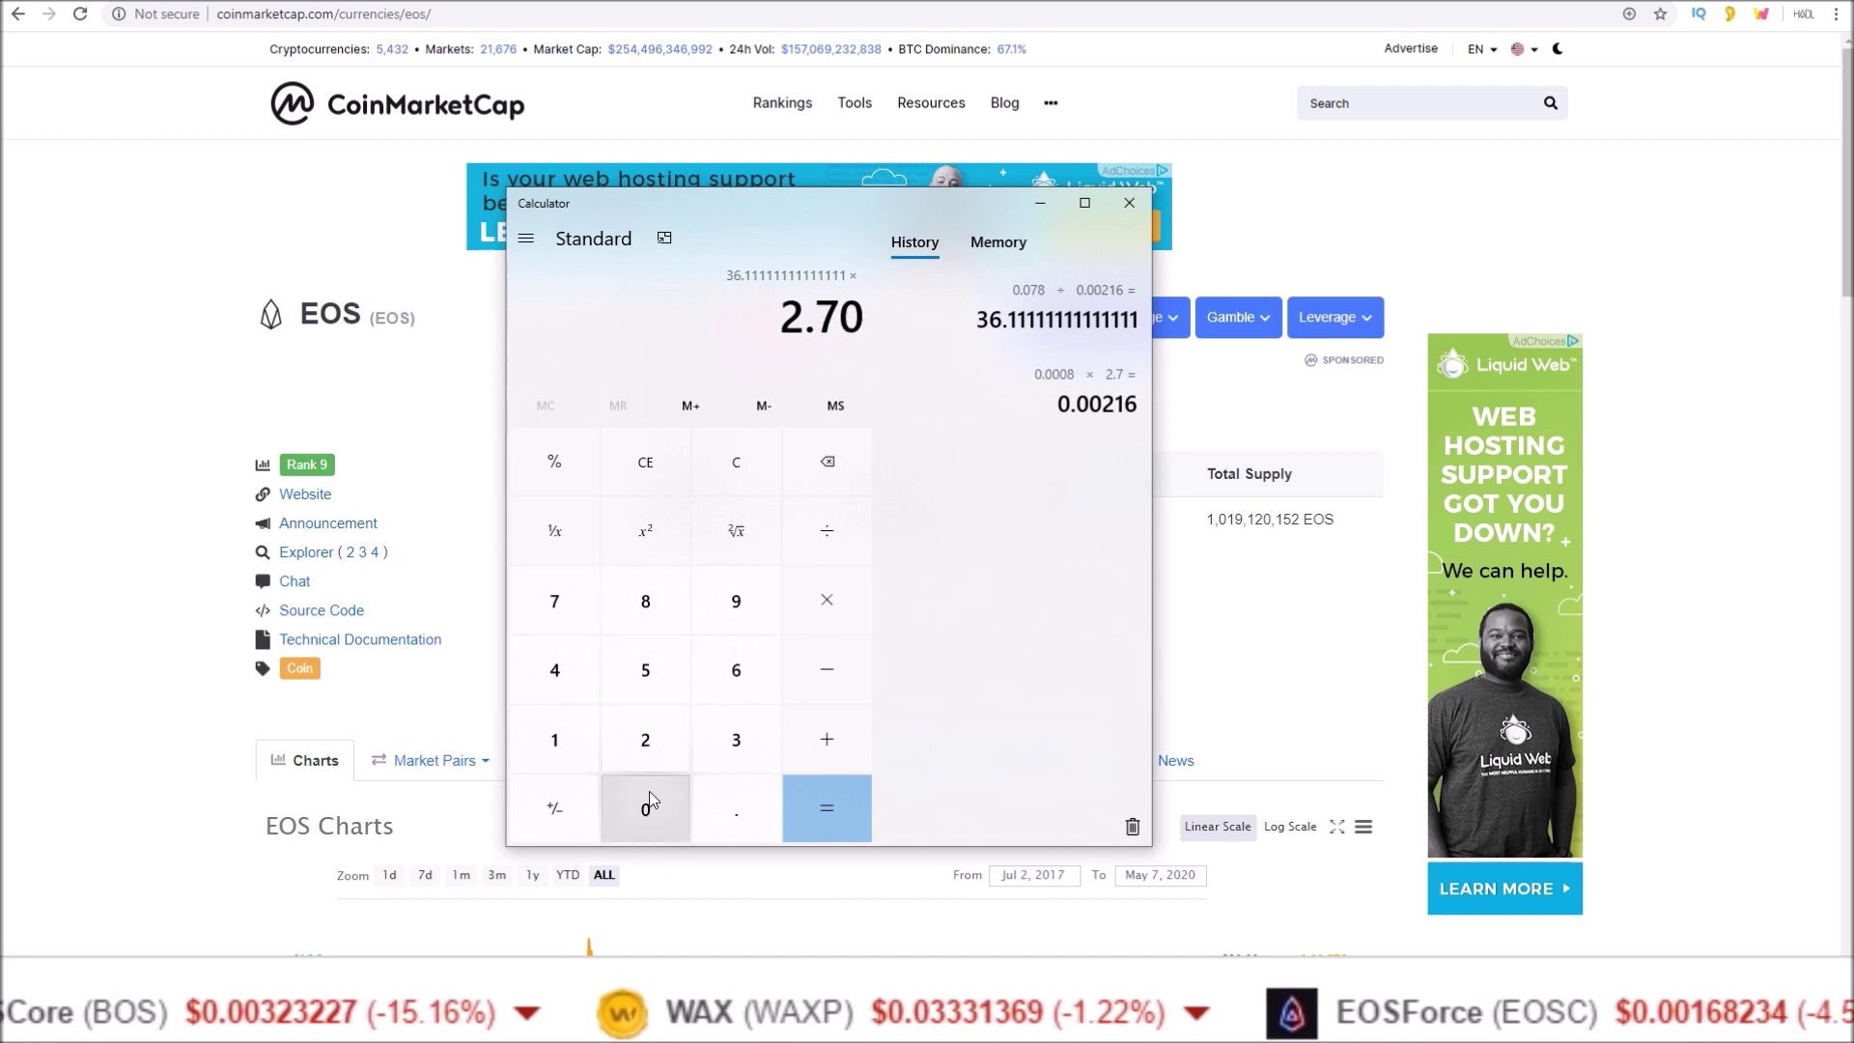
left_click(830, 802)
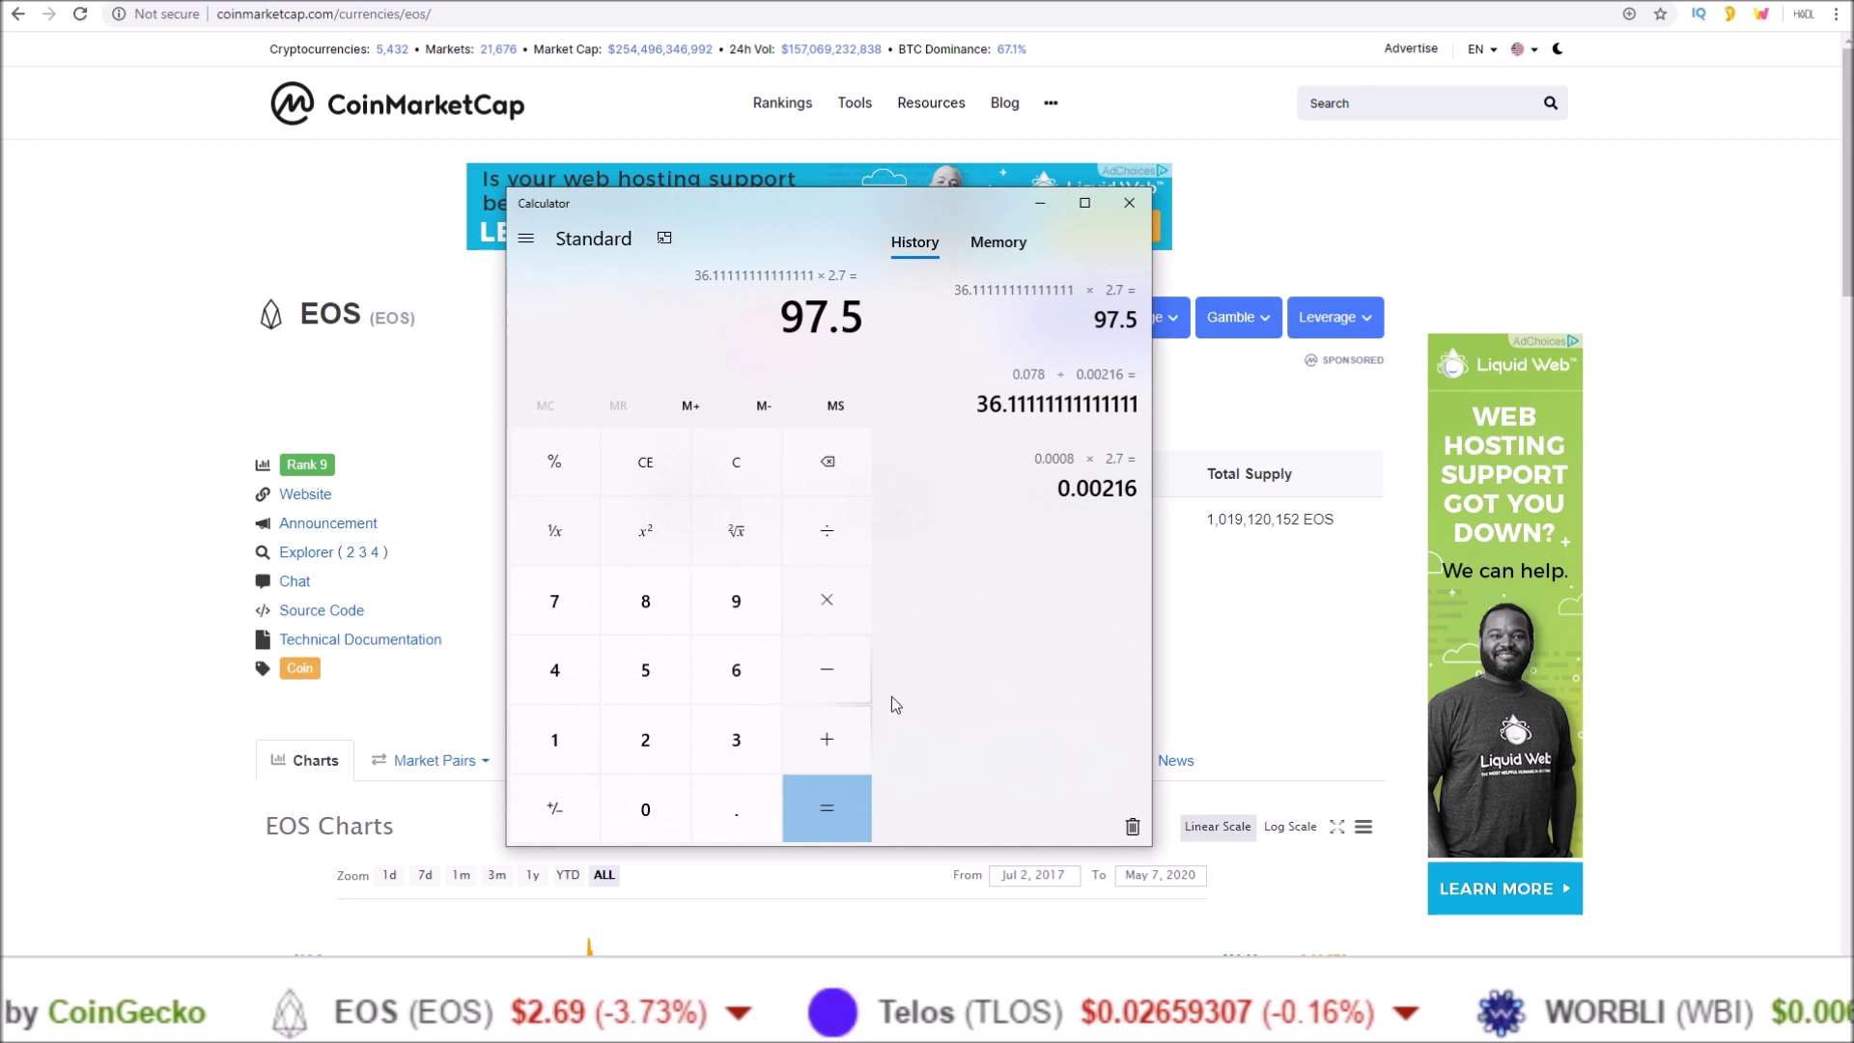
Step: Multiply 97.5 by 30 to get 2,925
left_click_drag(1073, 375, 1135, 376)
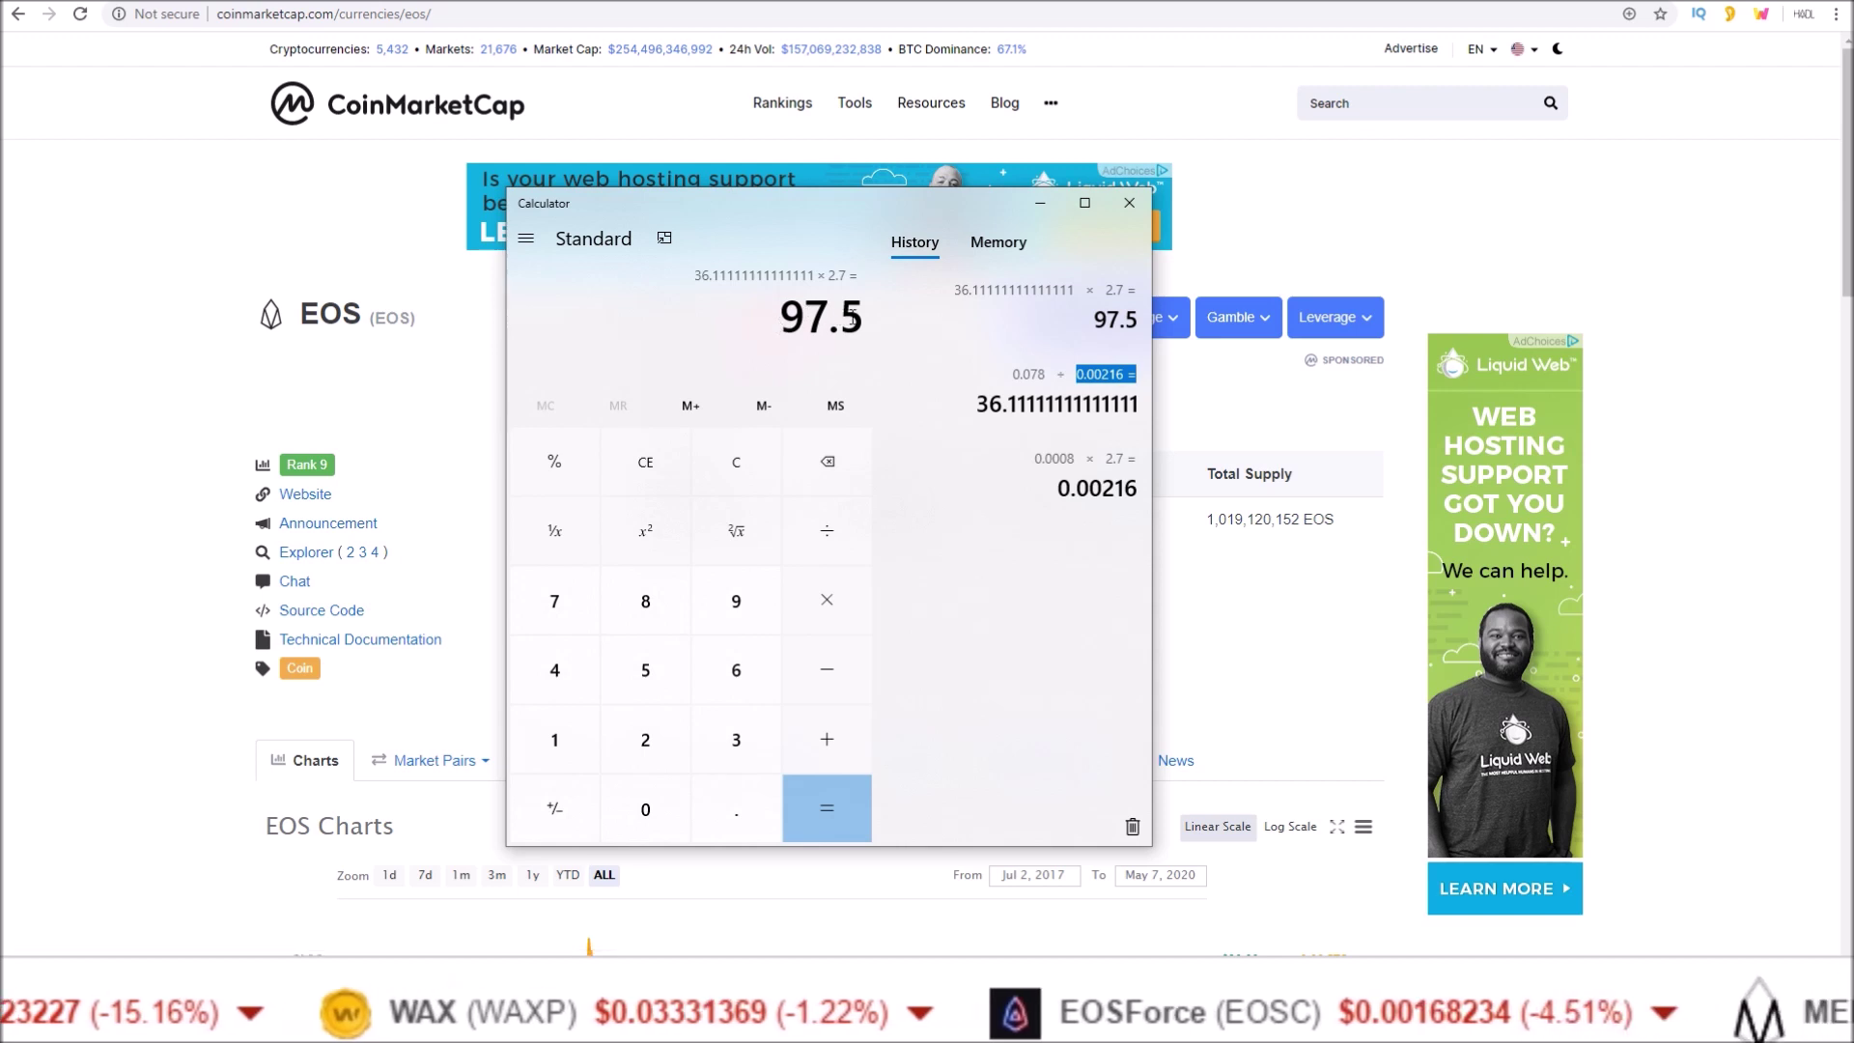
left_click(826, 603)
left_click(737, 739)
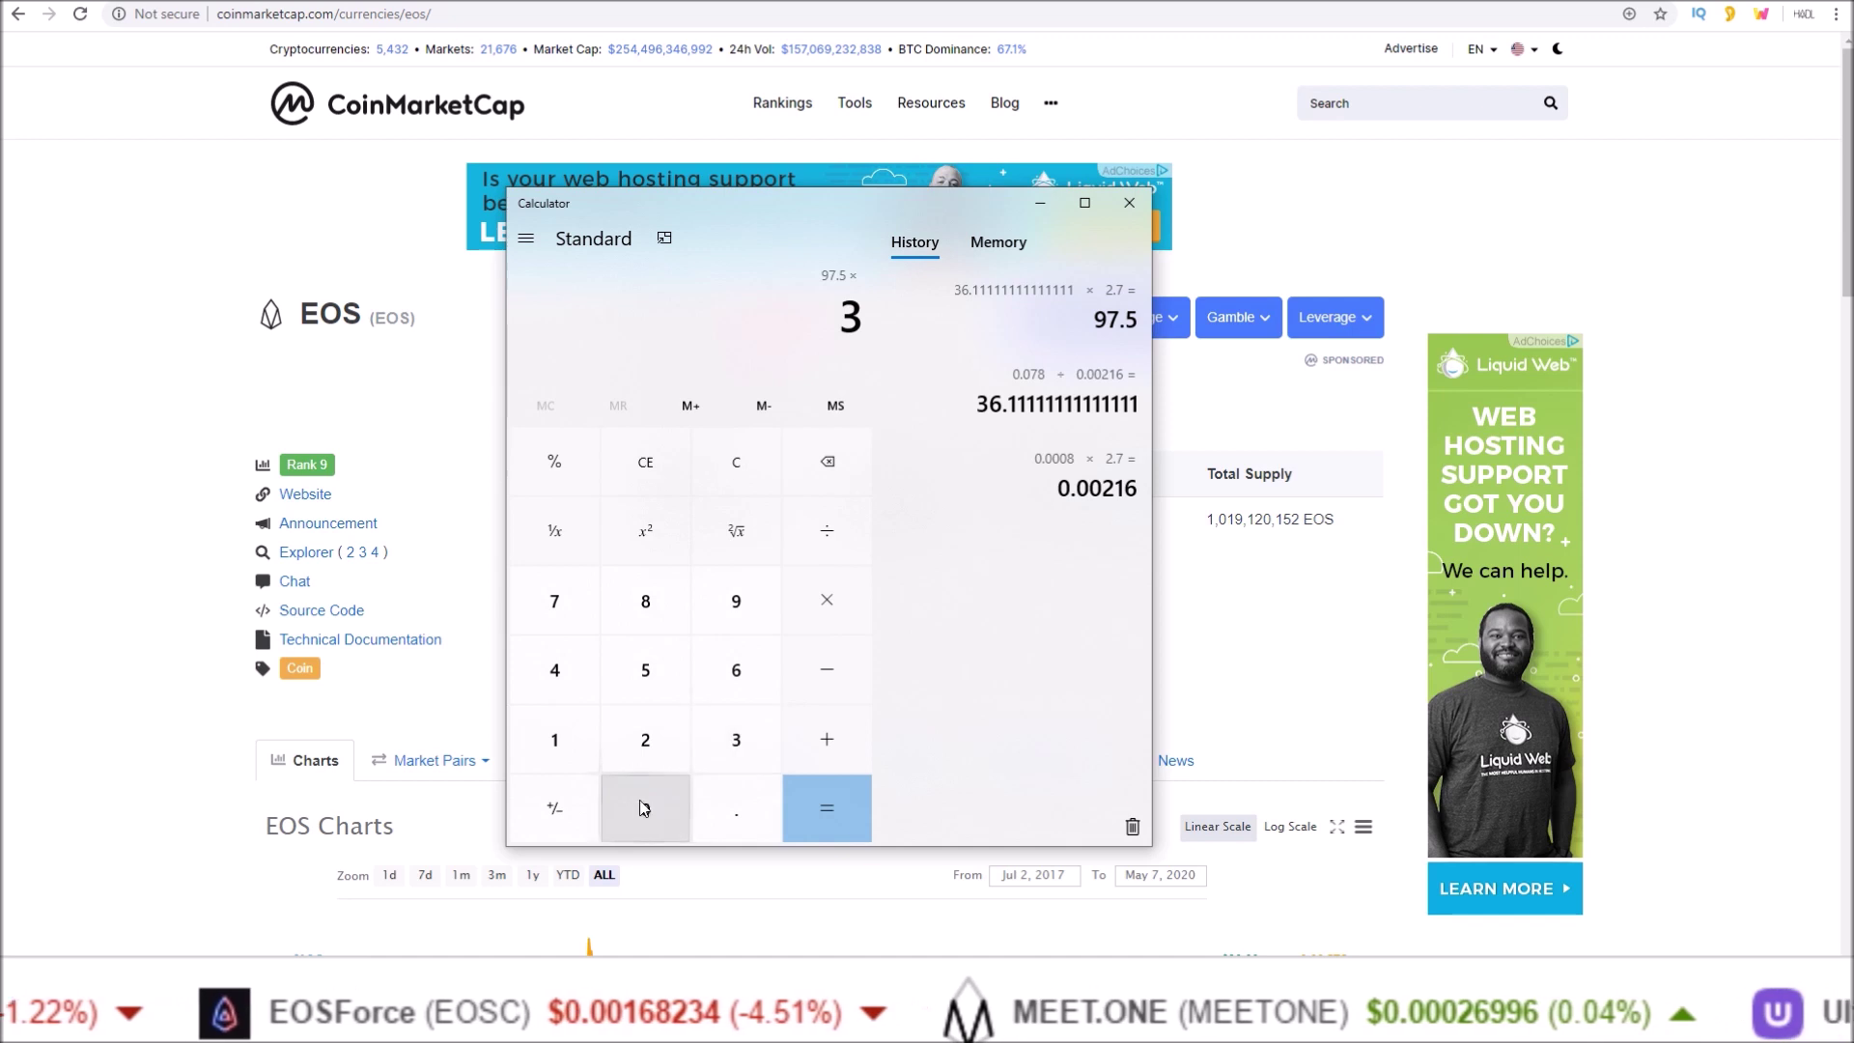
left_click(643, 808)
left_click(827, 808)
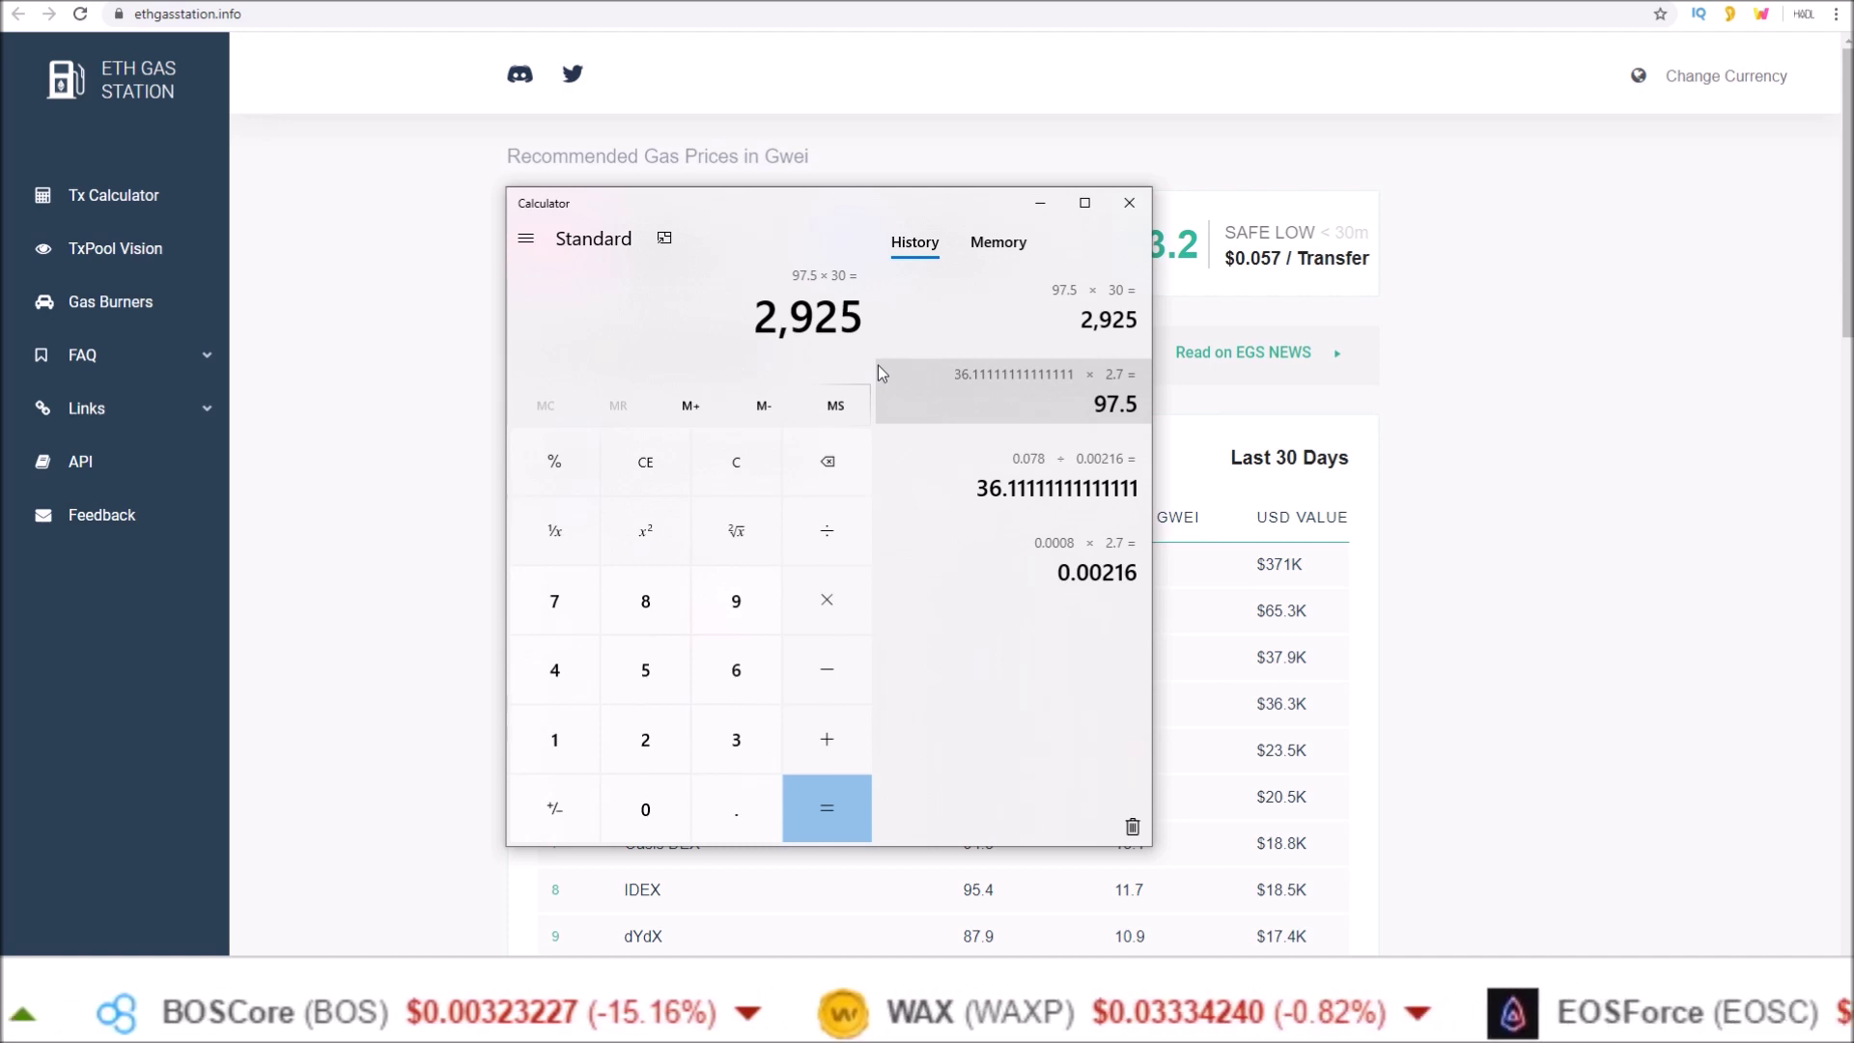
Step: Confirm 2925 ÷ 30 = 97.5, then highlight the FAST transfer fee on ETH Gas Station
type("/30")
key("Return")
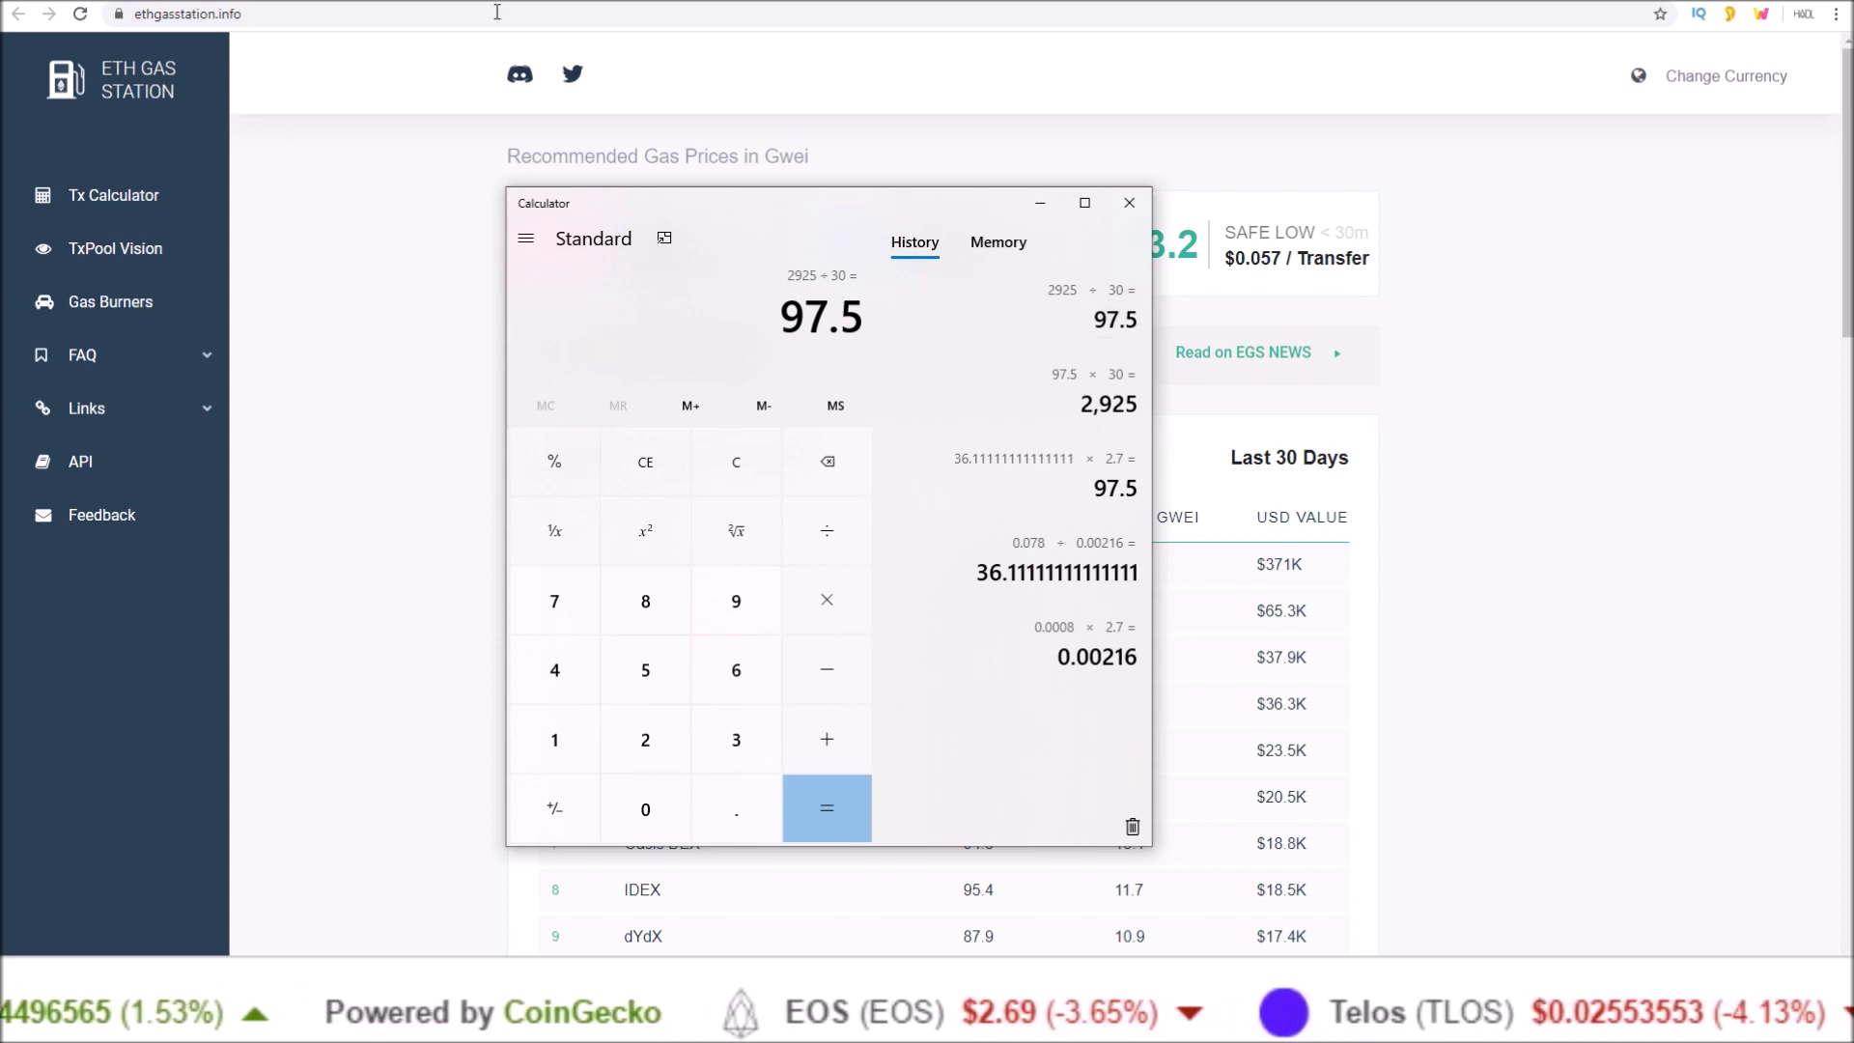
left_click(446, 113)
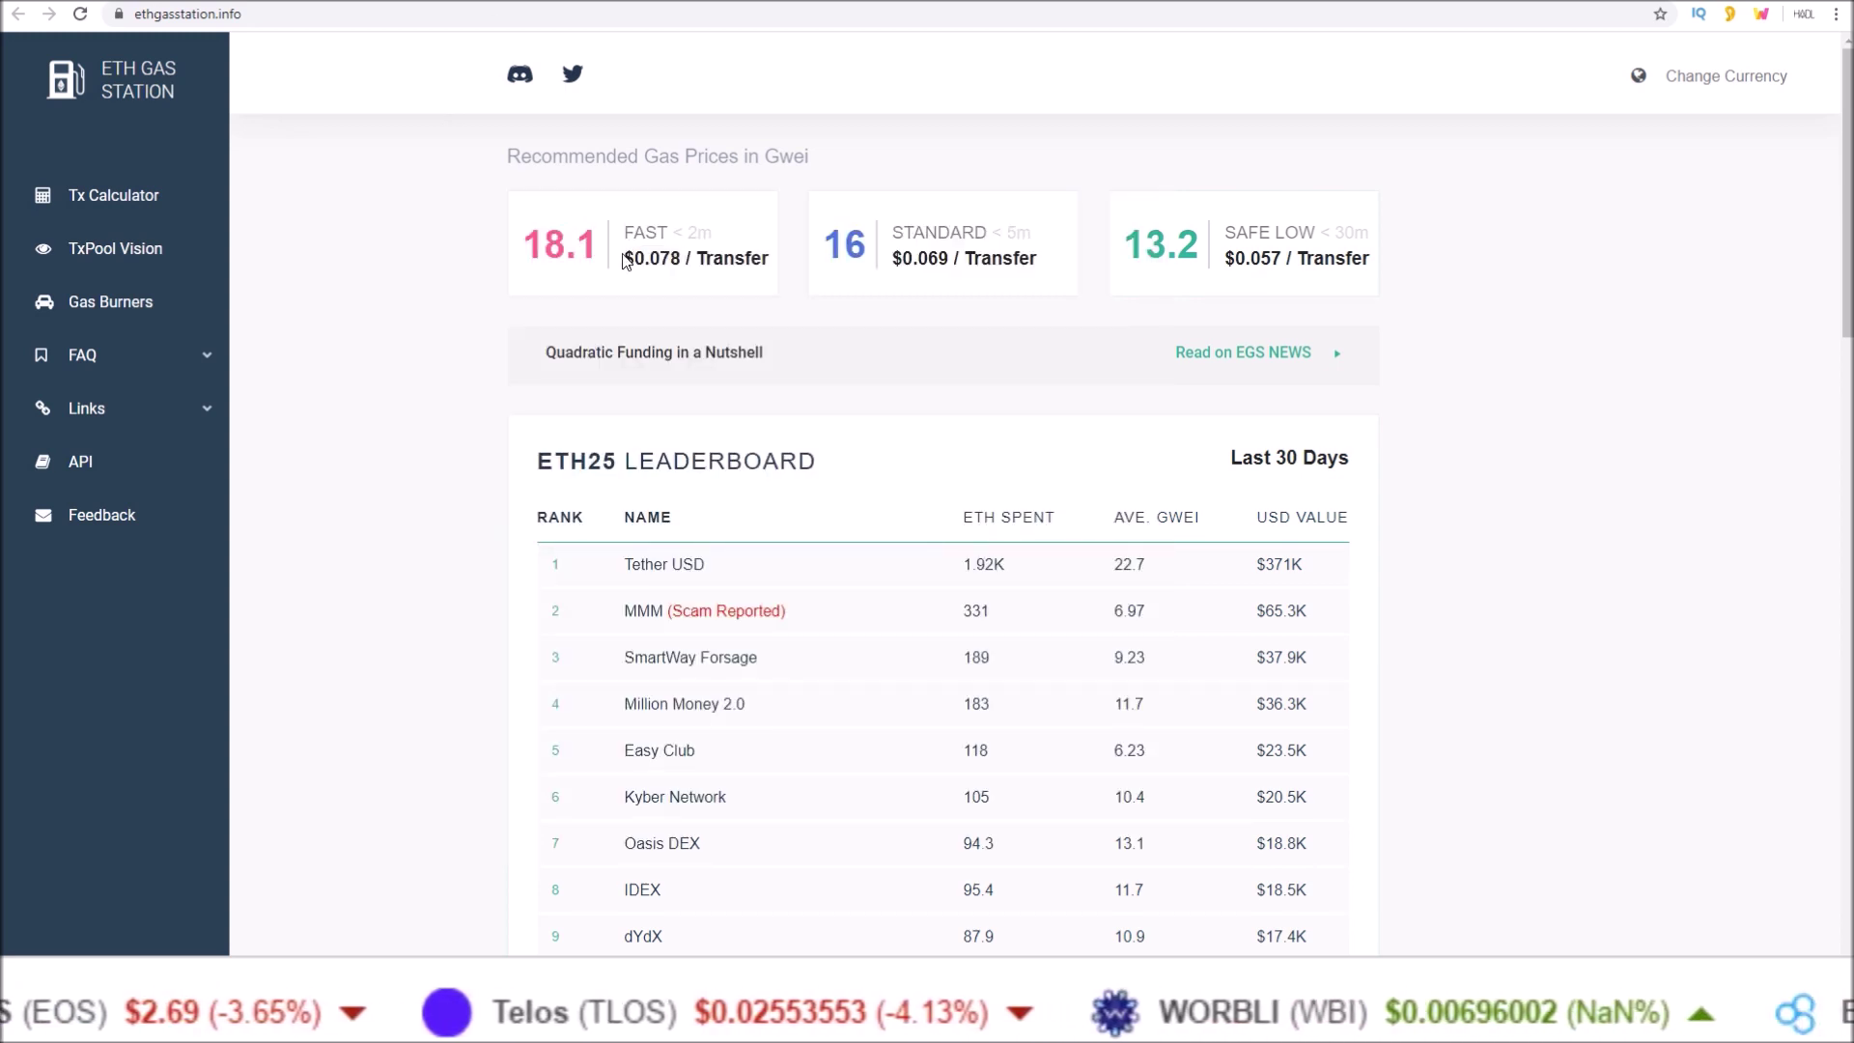
left_click_drag(624, 258, 769, 257)
key("alt+Tab")
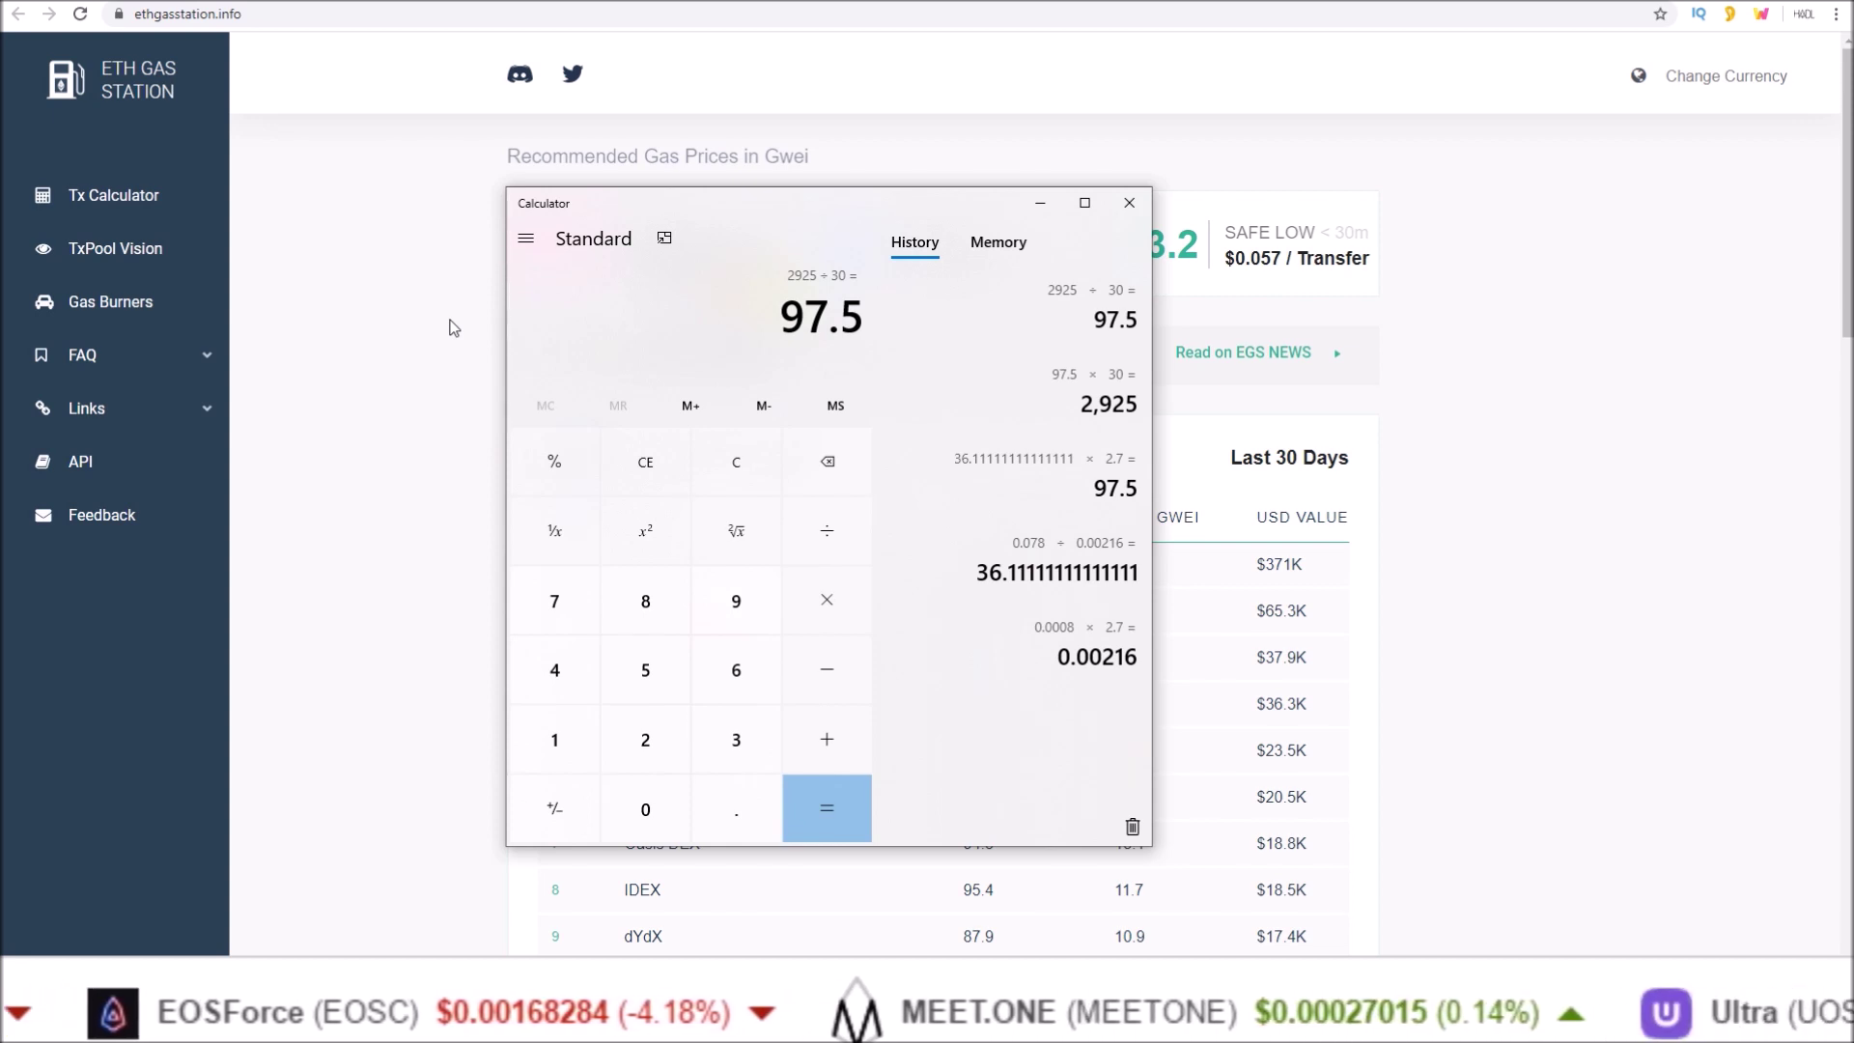
Step: Re-highlight the FAST gas price, its fee and the < 2m confirmation time
left_click(450, 328)
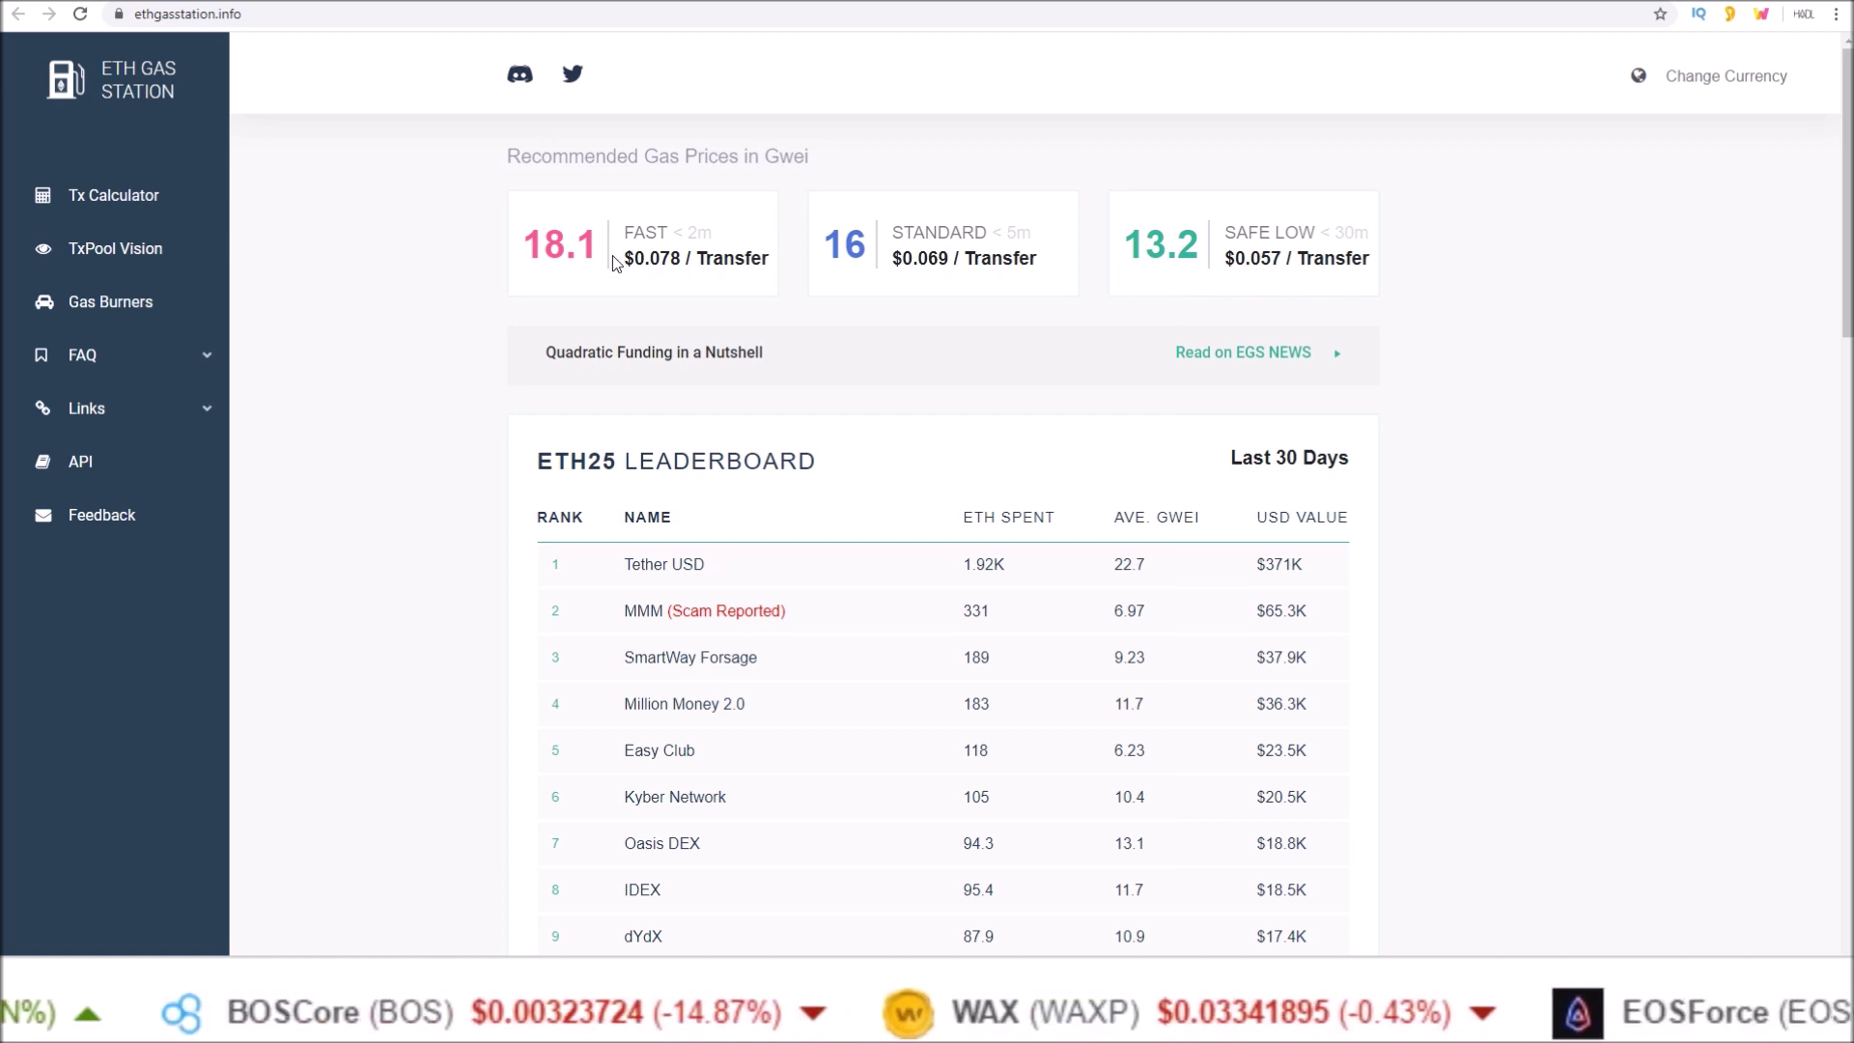
mouse_move(622, 234)
left_mouse_down()
mouse_move(633, 263)
mouse_move(773, 269)
left_mouse_up()
left_click(768, 224)
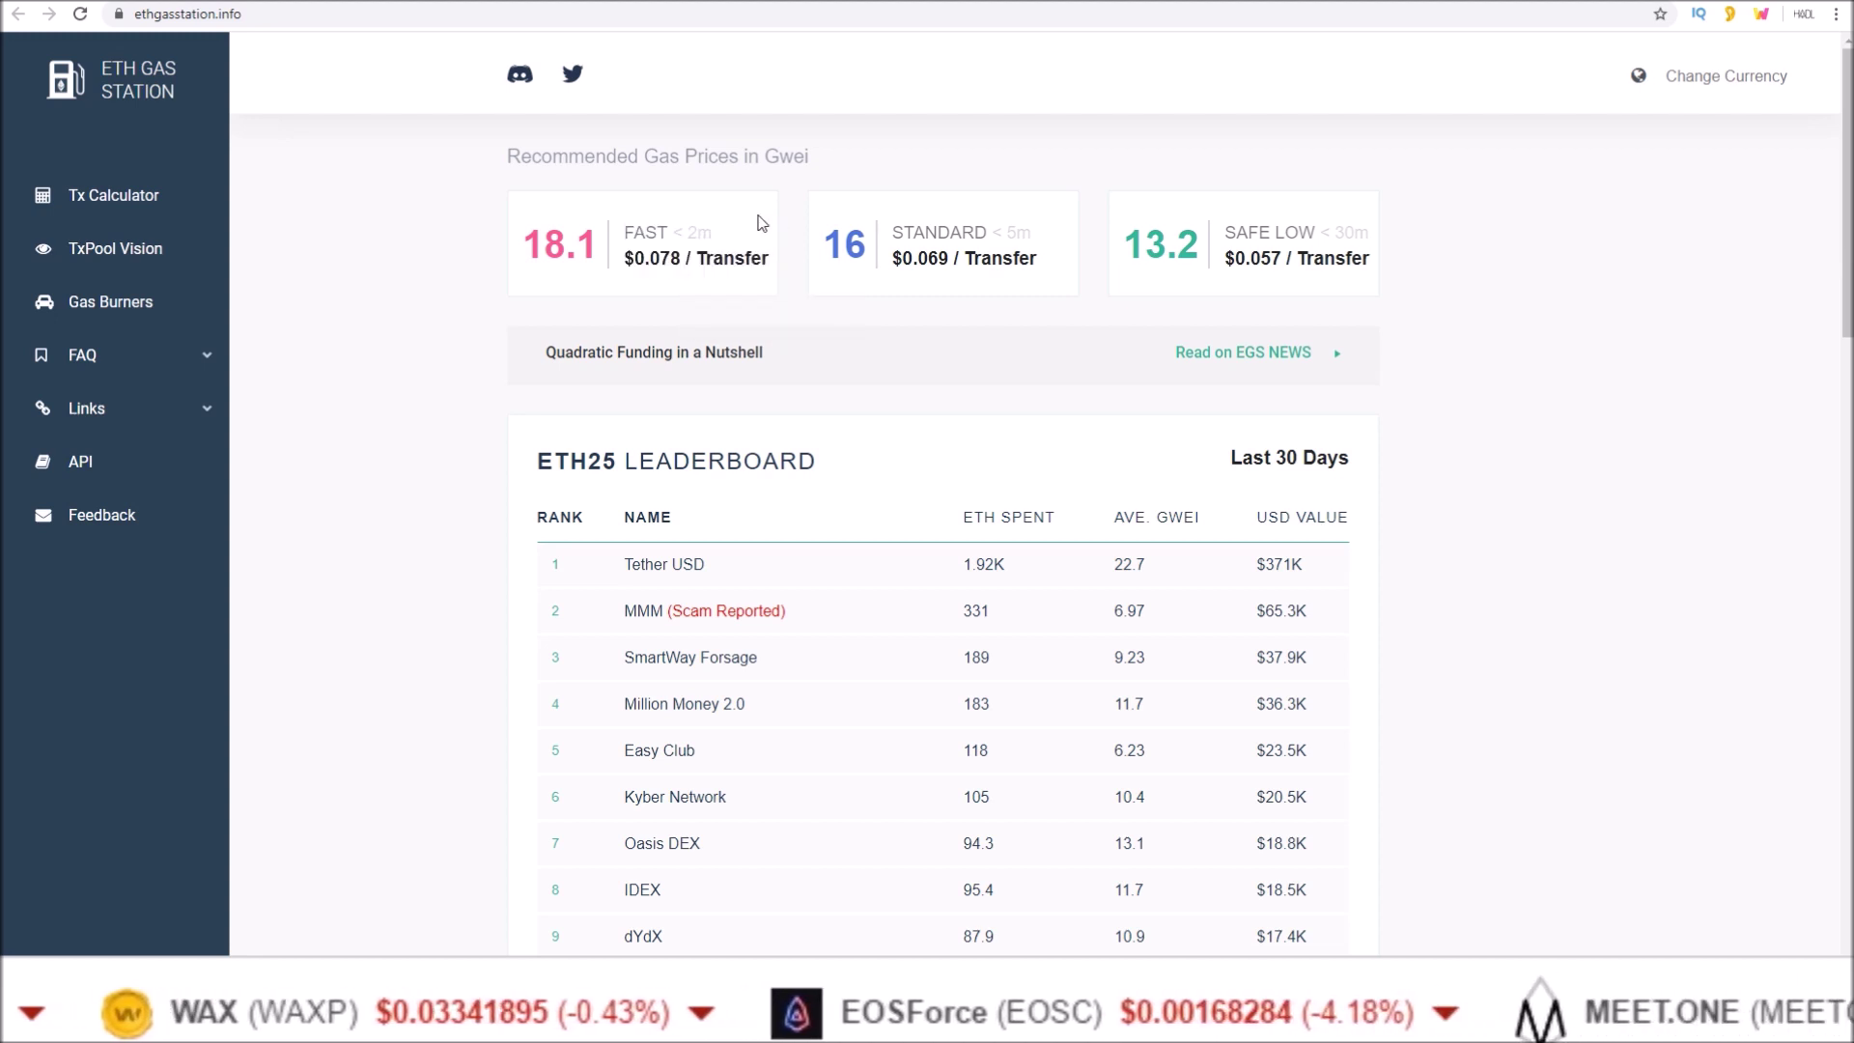
left_click_drag(673, 231, 712, 232)
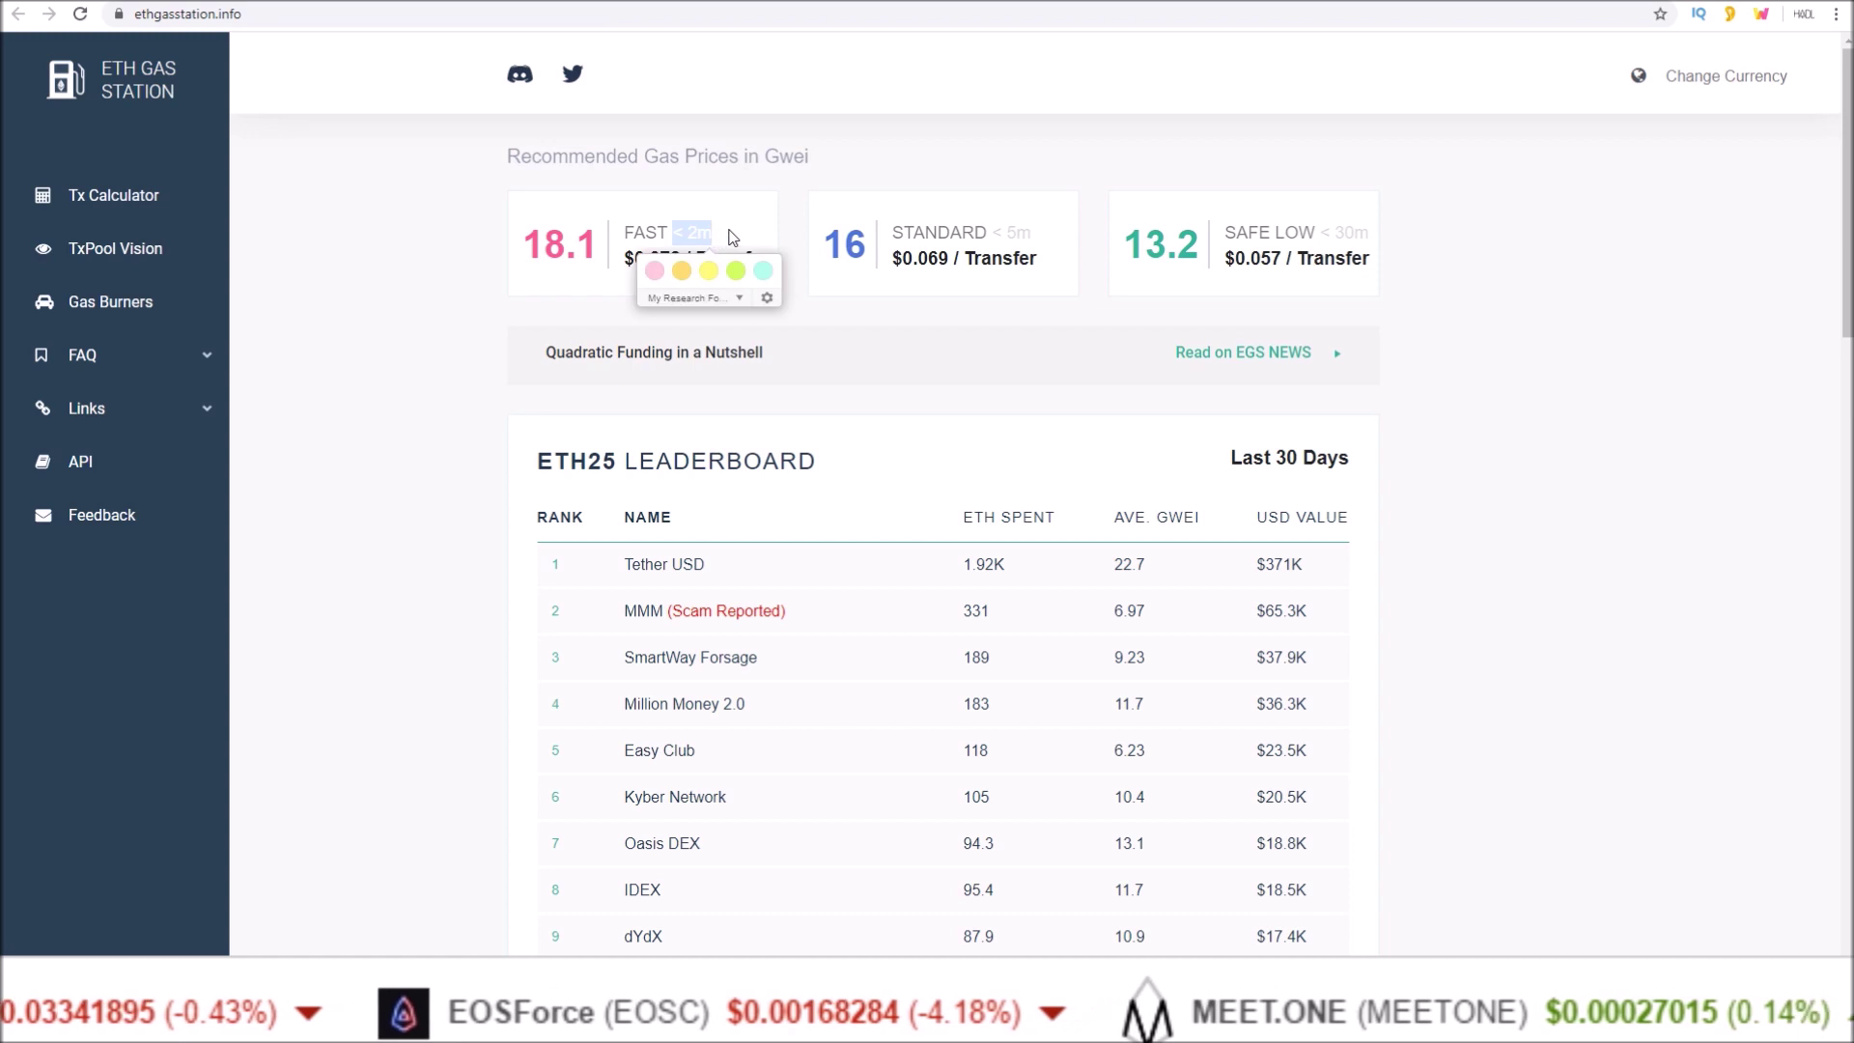
left_click(733, 236)
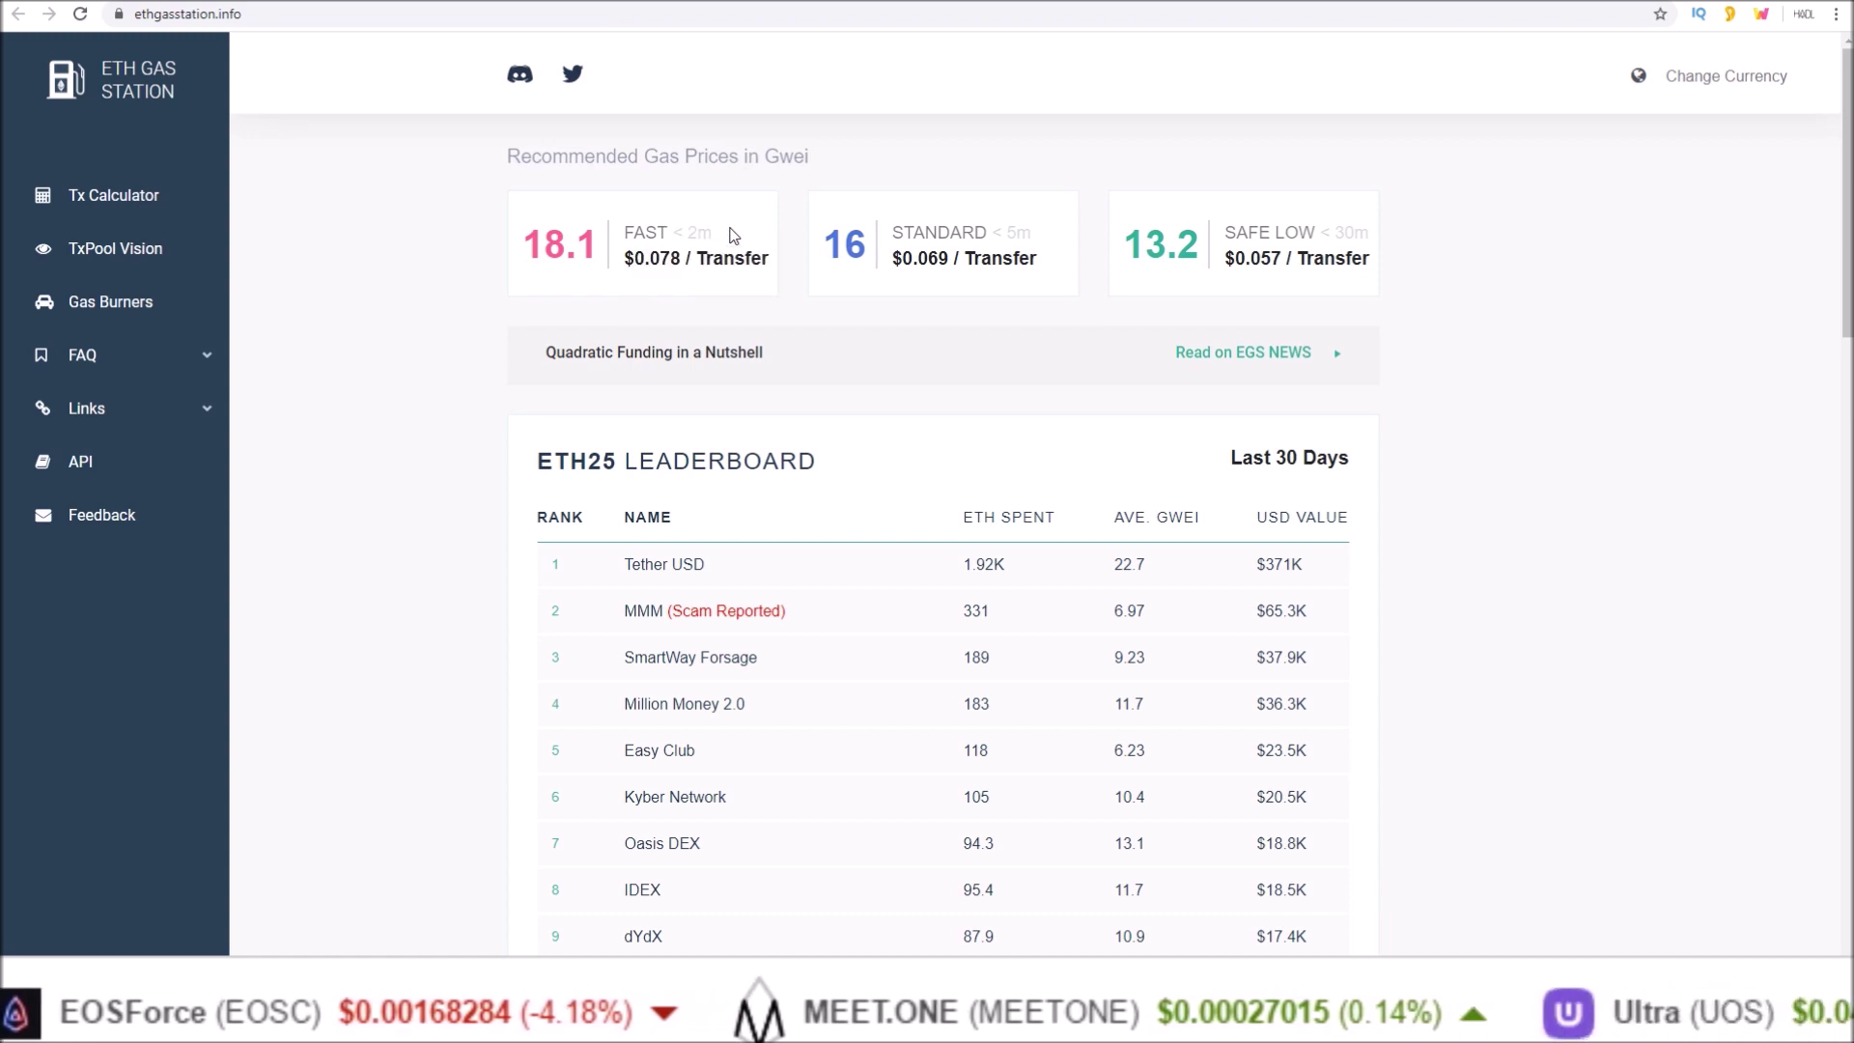
key("alt+Tab")
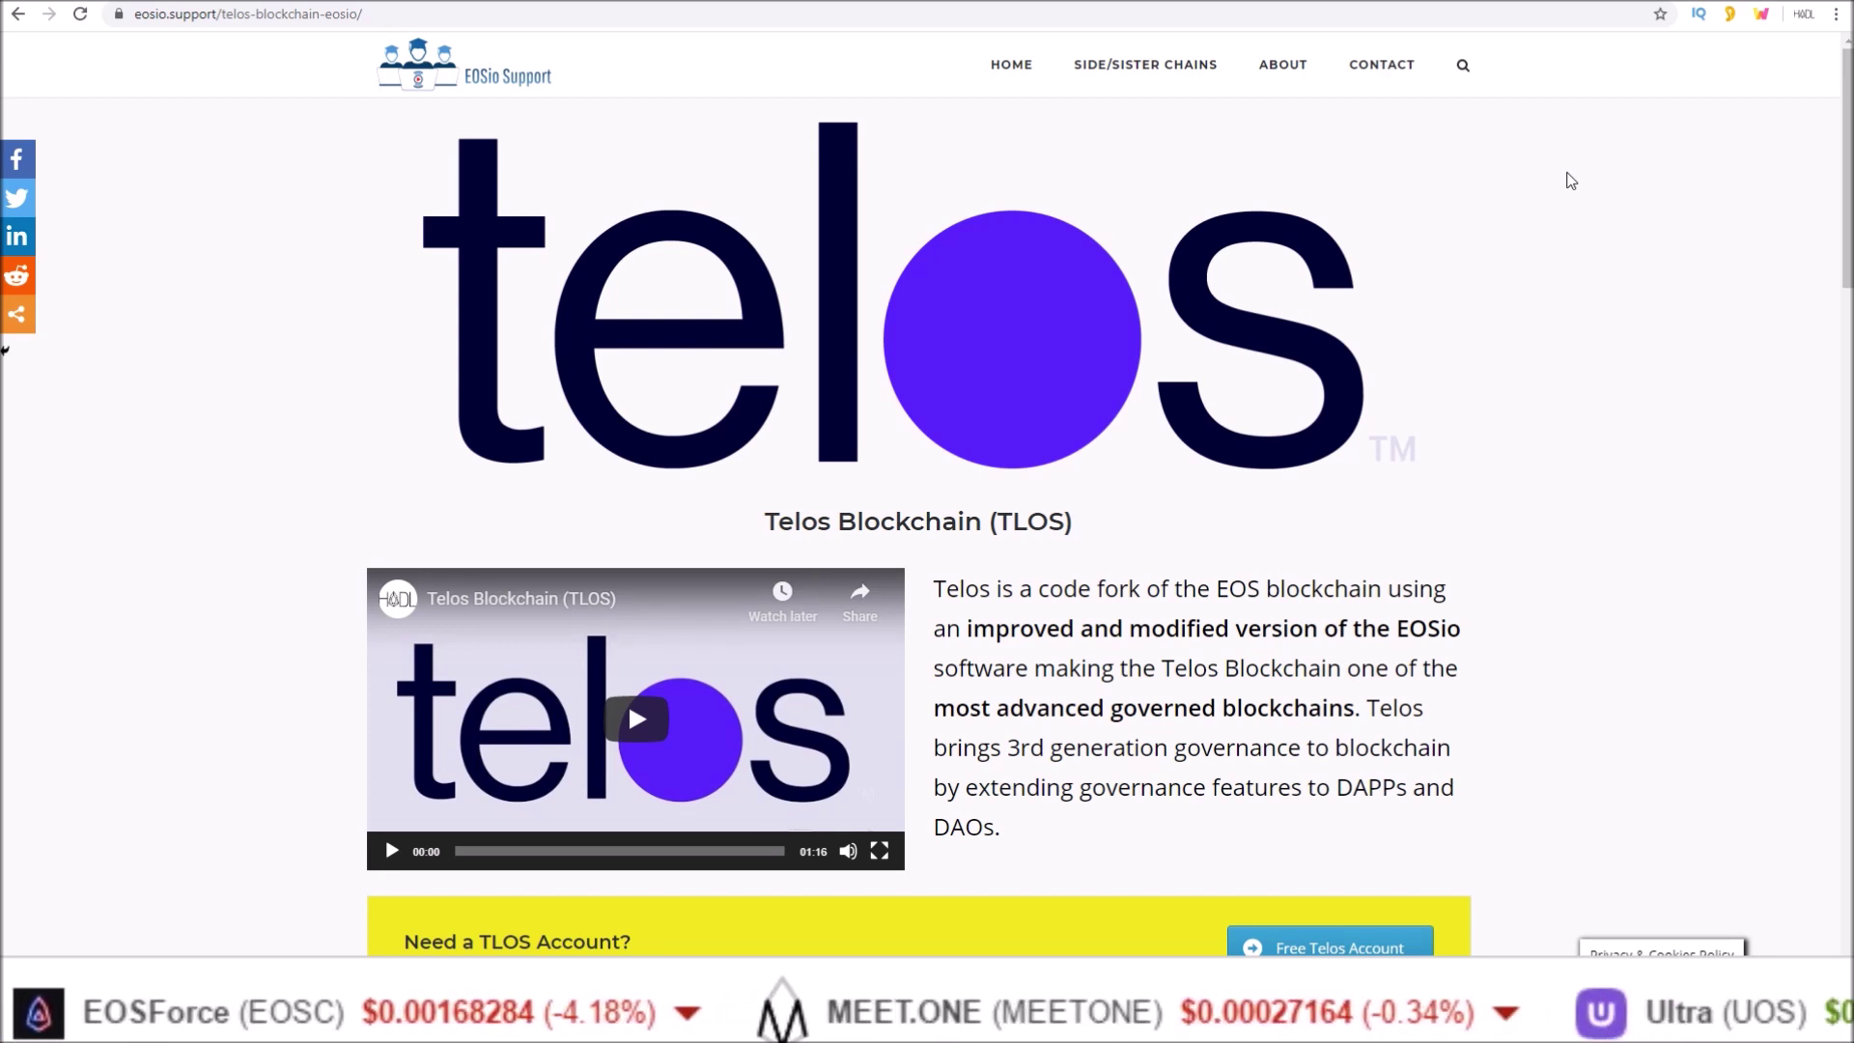
Step: Scroll the Telos page down to the Telos Foundation's Telos Blockchain News list
left_click_drag(1849, 79, 1850, 304)
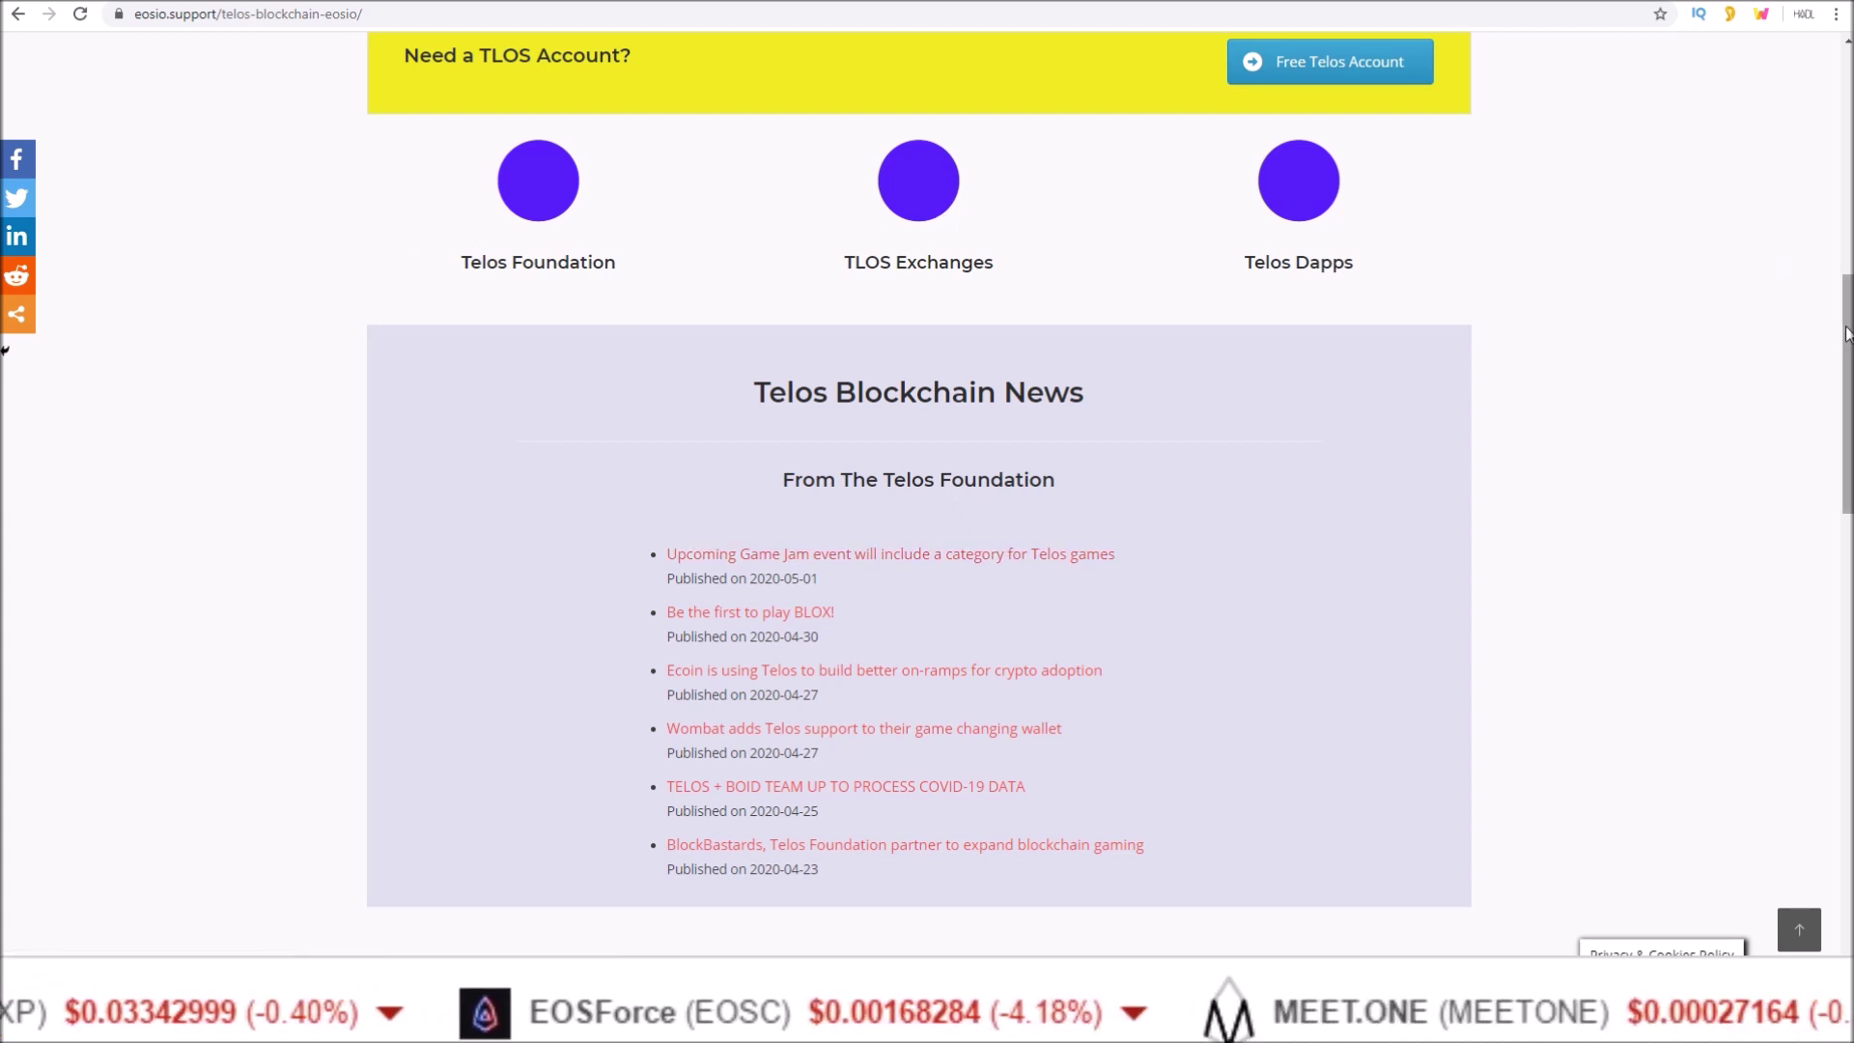
left_click_drag(1846, 335, 1847, 325)
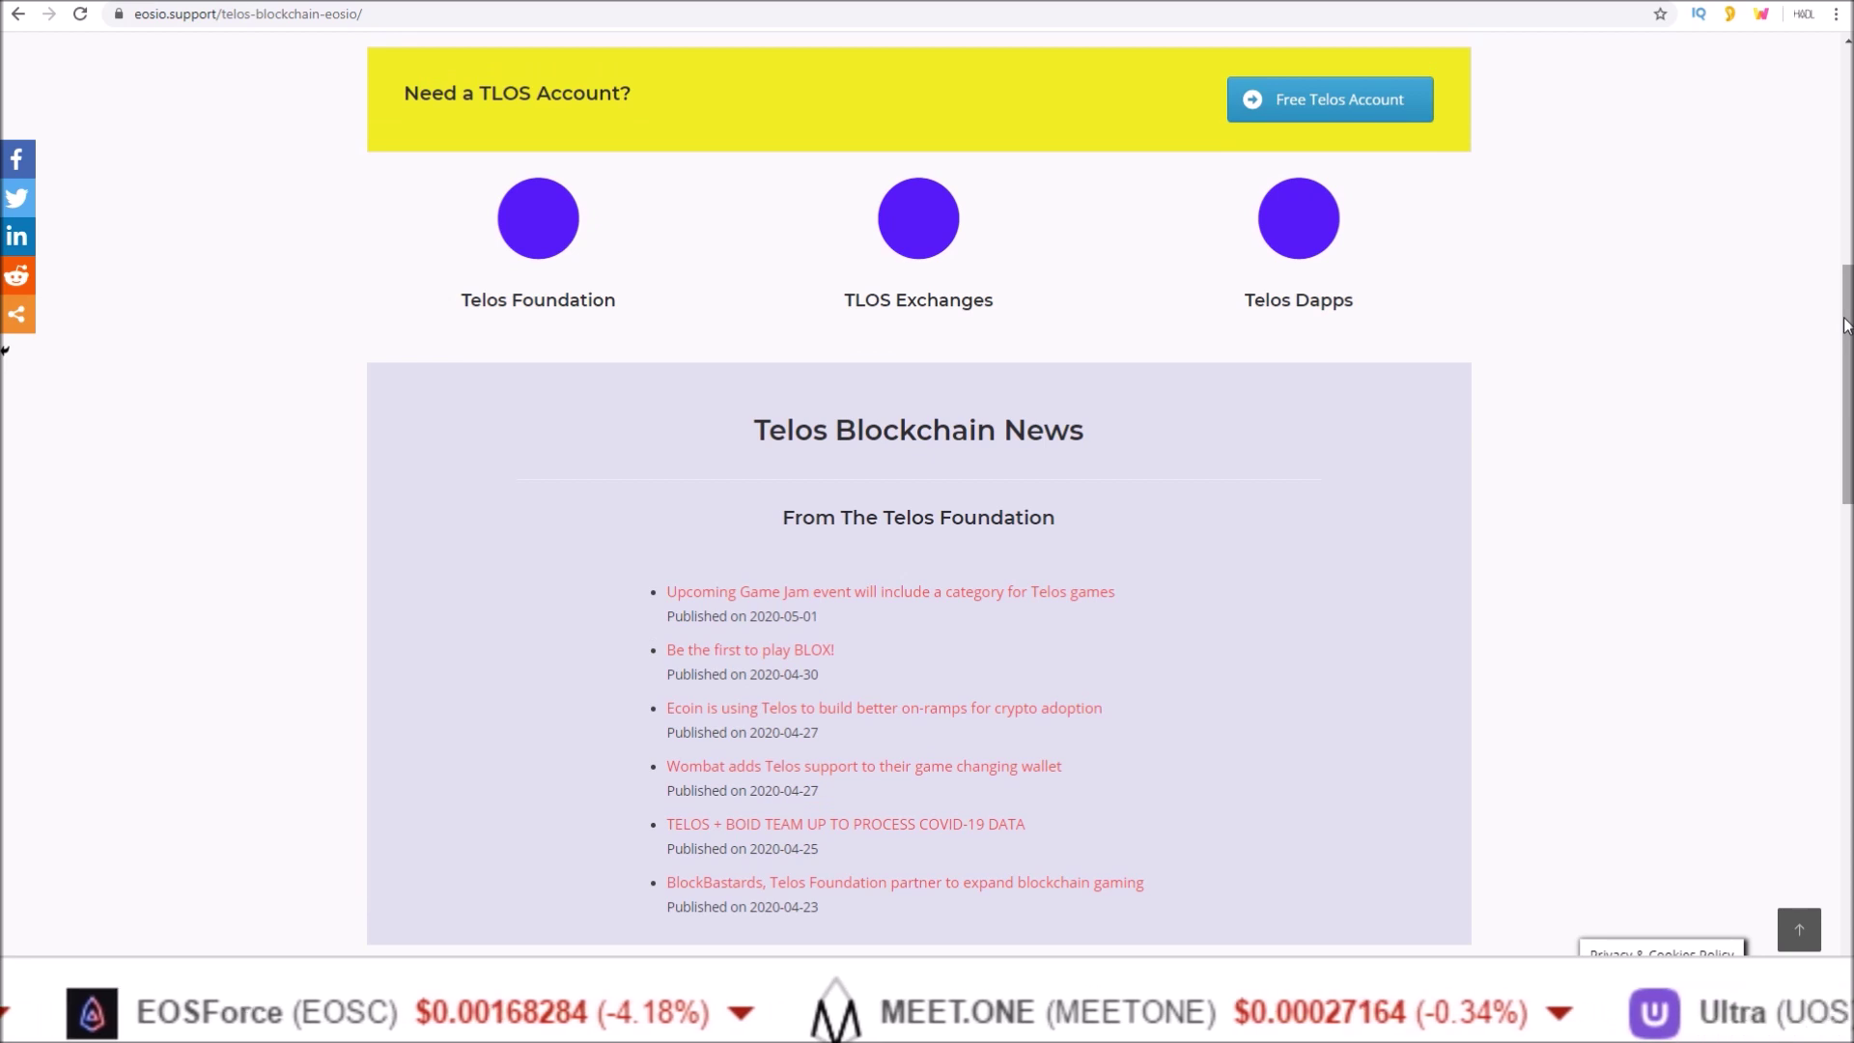